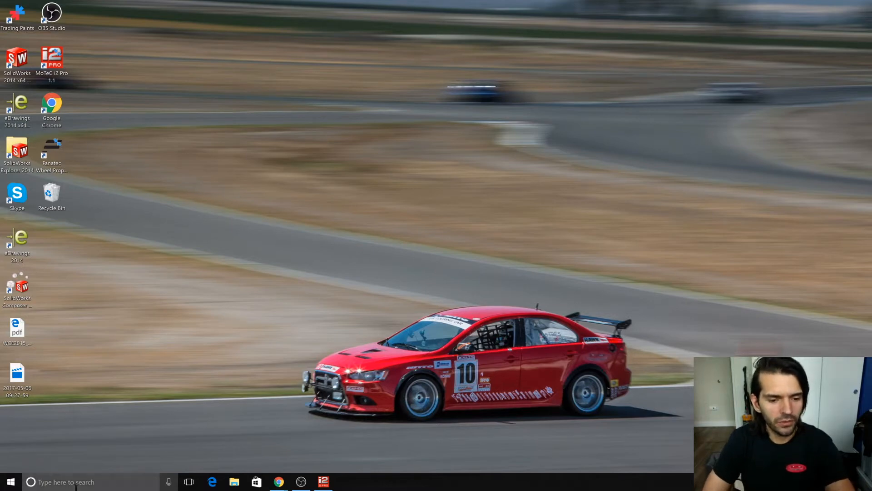
Switch to Chrome's aero maps window and view the iRacing Motec Tutorial: Aerobalance & Drag & Downforce Ep. 7 video page.
mouse_move(279, 484)
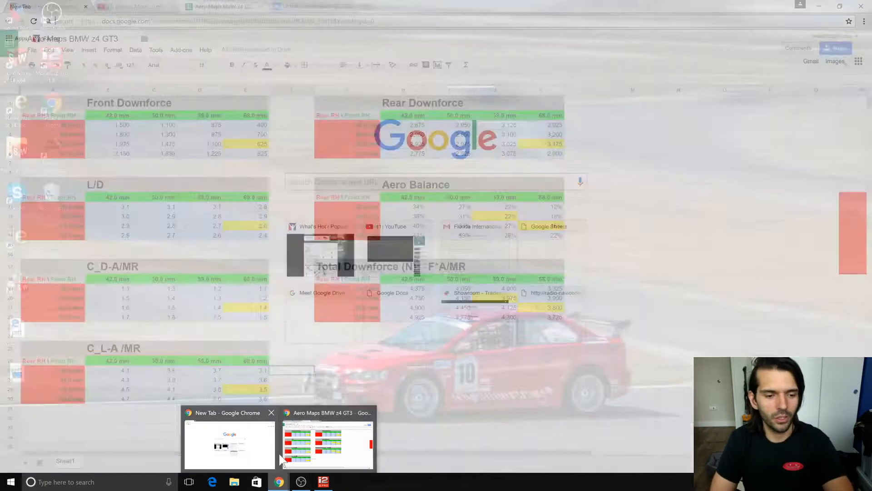
mouse_move(251, 452)
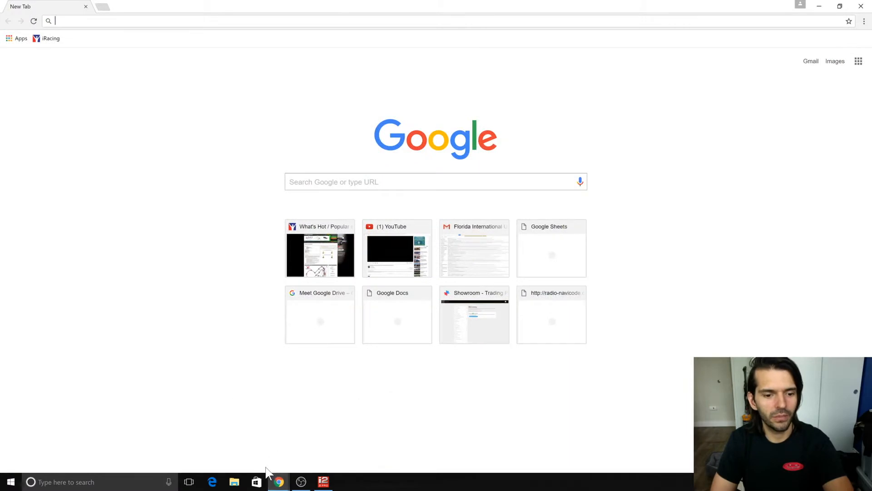
left_click(305, 451)
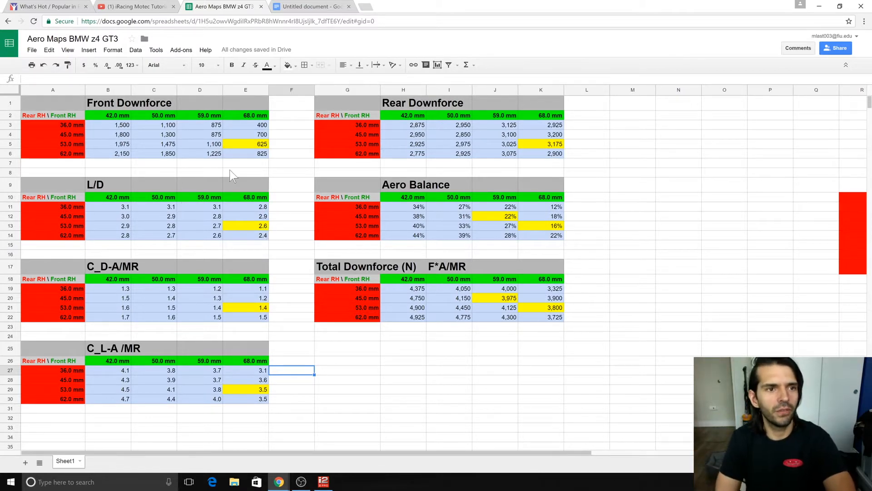
left_click(151, 10)
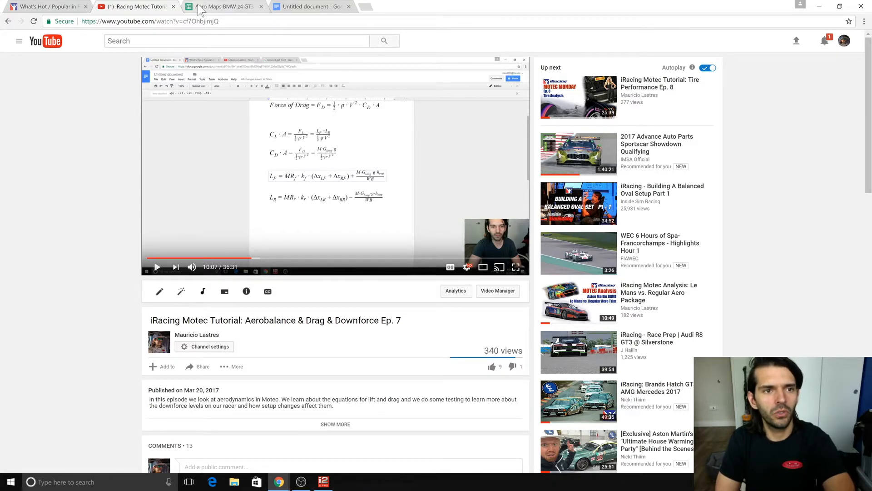
Look over all tables in the Aero Maps BMW z4 GT3 spreadsheet and view the document with the lift and drag equations.
left_click(227, 7)
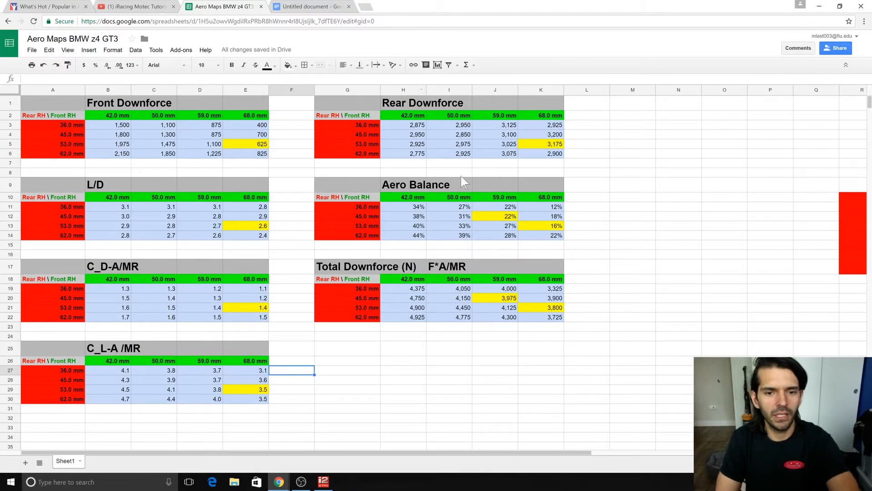
scroll(384, 337, "right", 5)
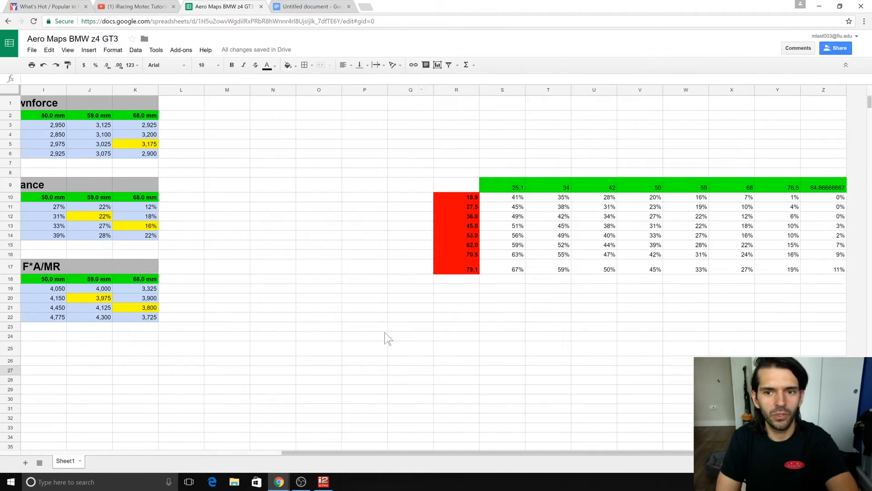
scroll(376, 335, "left", 5)
scroll(376, 335, "down", 5)
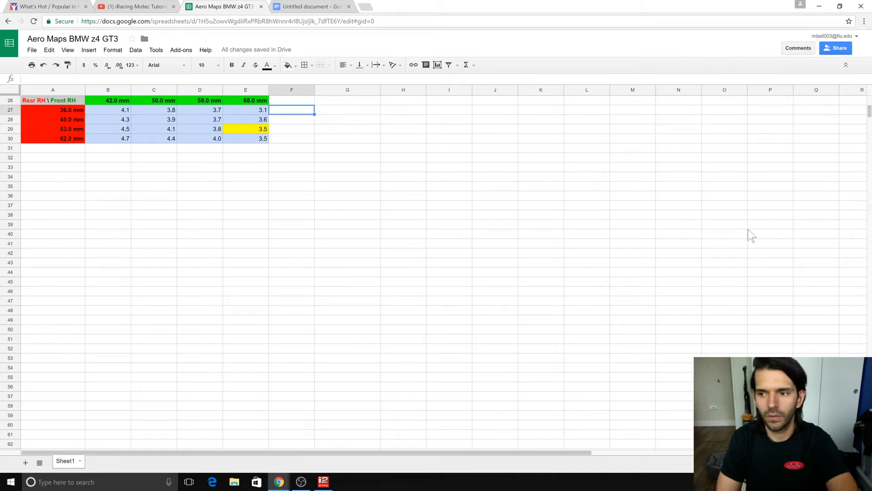
scroll(869, 109, "up", 3)
scroll(869, 109, "up", 3)
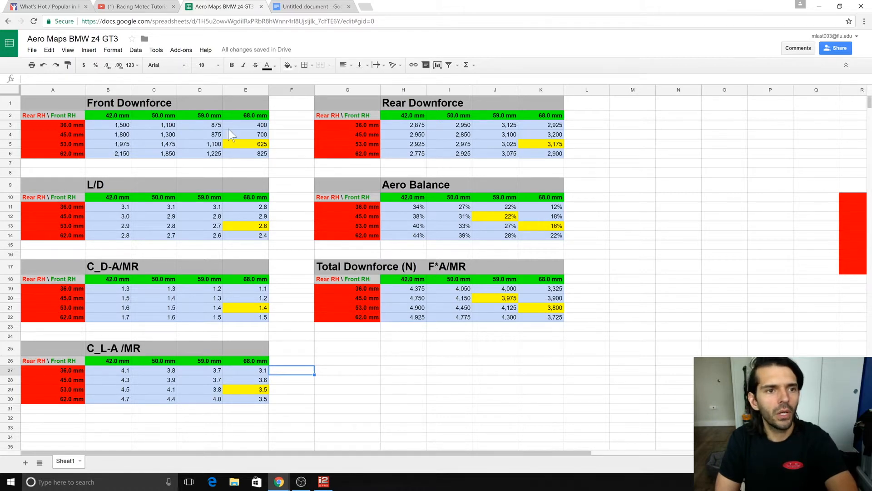
left_click(313, 7)
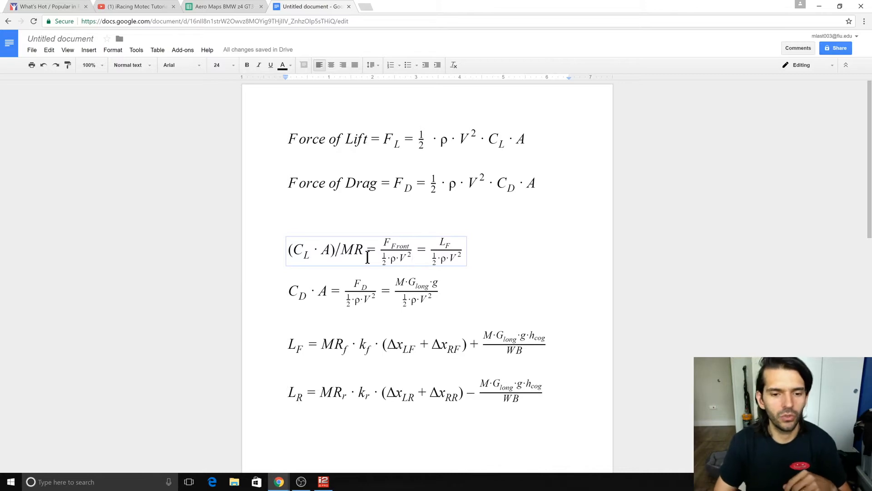
Switch to MoTeC i2 Pro and display the Aero Maths expressions in the Maths editor.
left_click(323, 483)
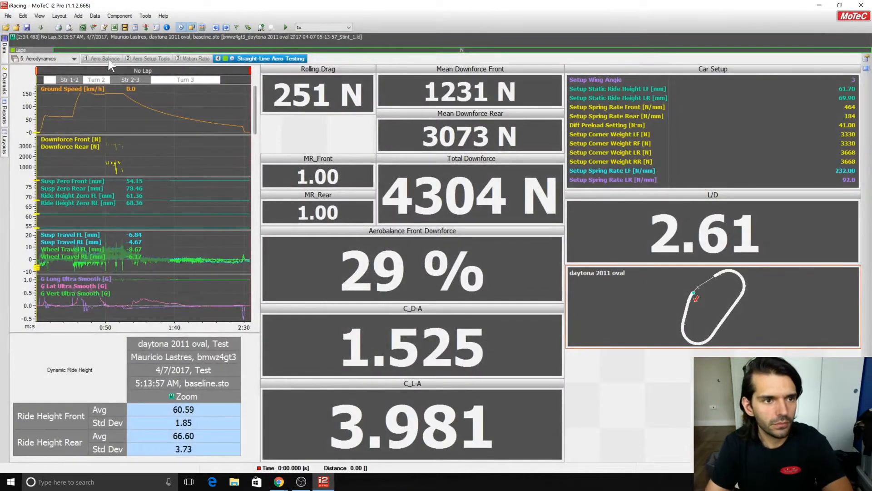
left_click(132, 26)
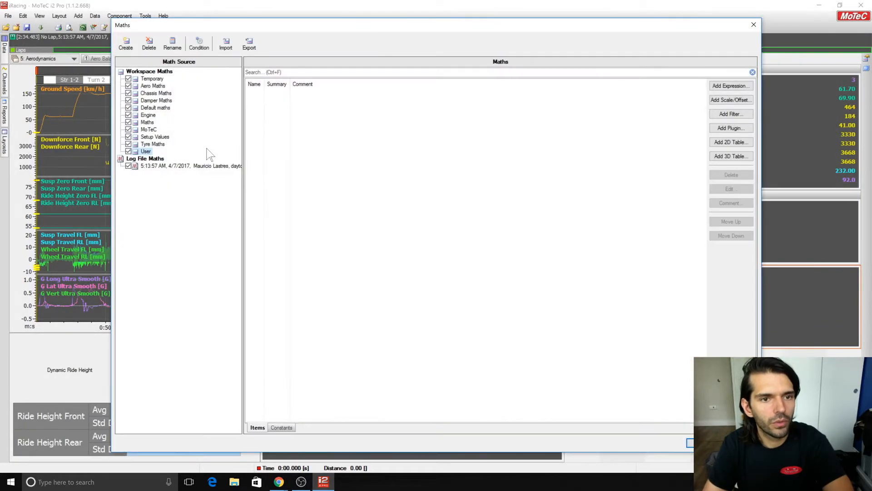
left_click(153, 86)
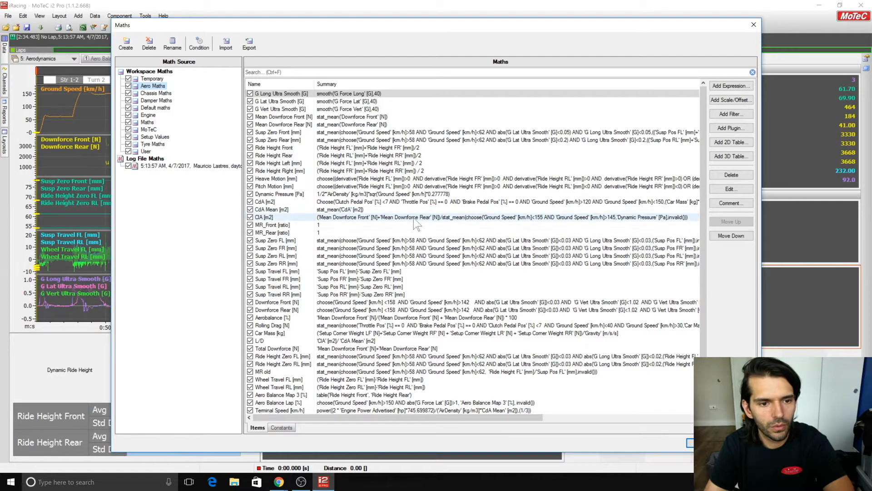
Inspect the Downforce Front math expression, including its speed and G-force conditions, and close the editors.
scroll(411, 222, "down", 1)
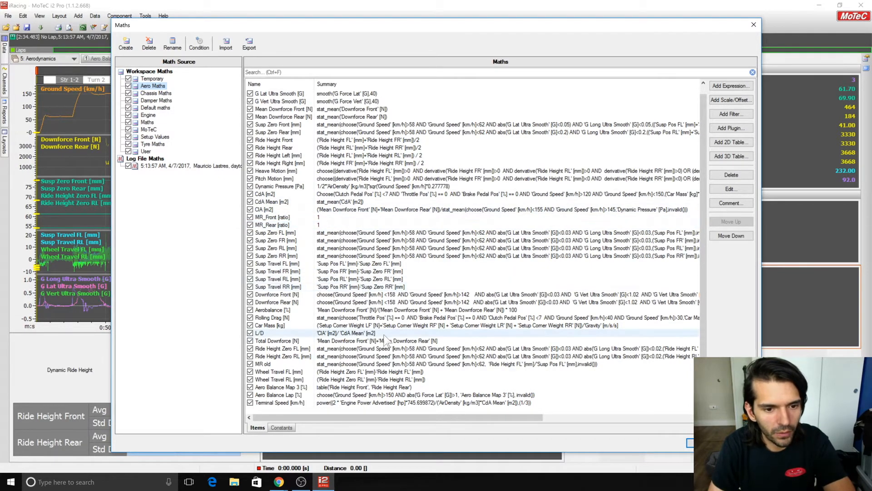
double_click(579, 293)
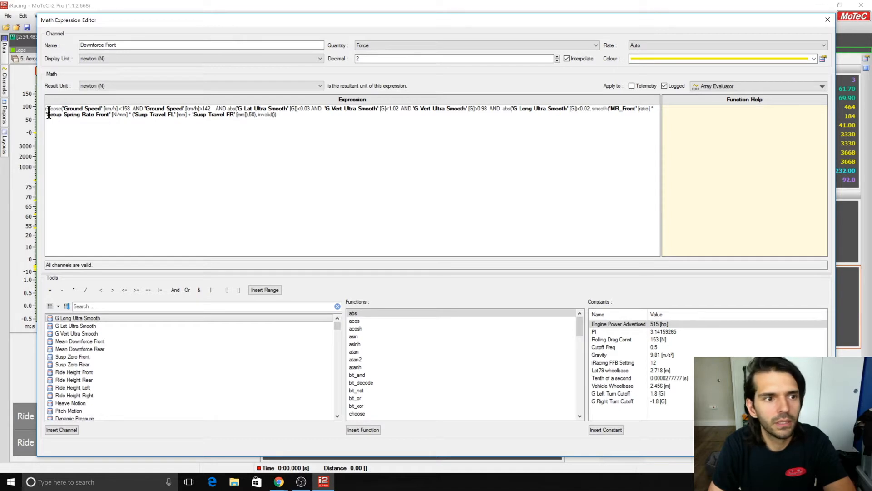
left_click(62, 109)
left_click_drag(71, 116, 562, 111)
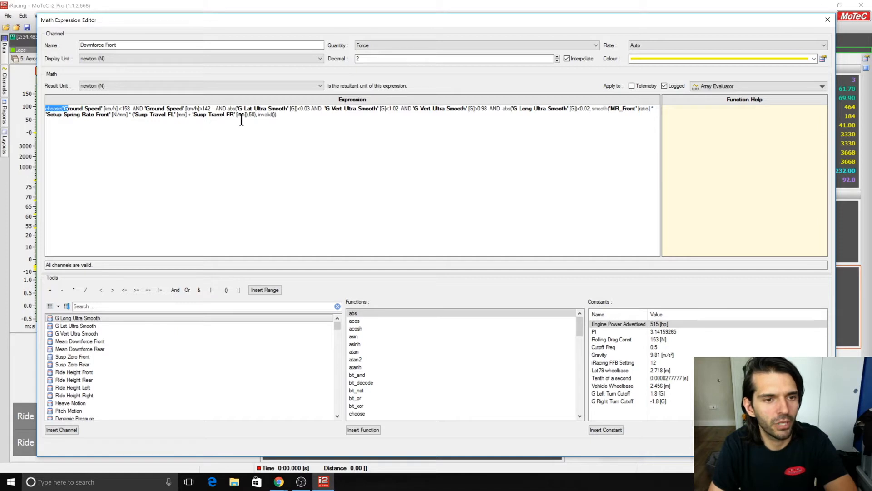
left_click(463, 162)
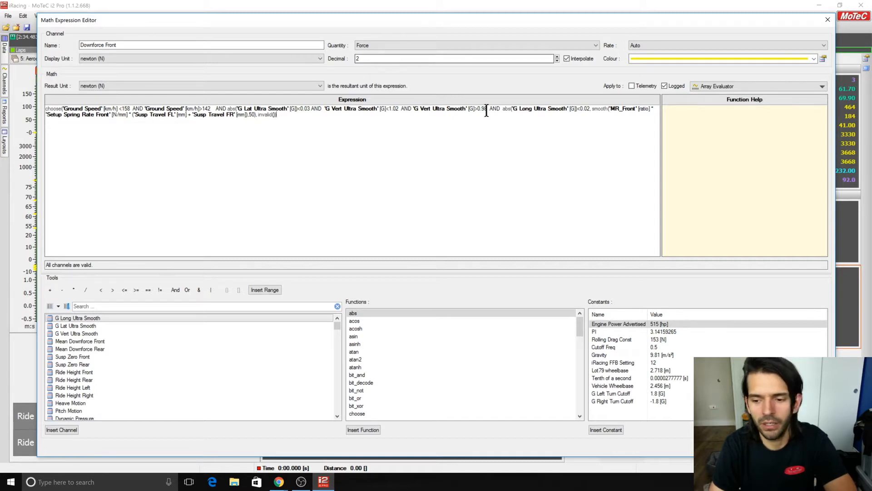
left_click(811, 447)
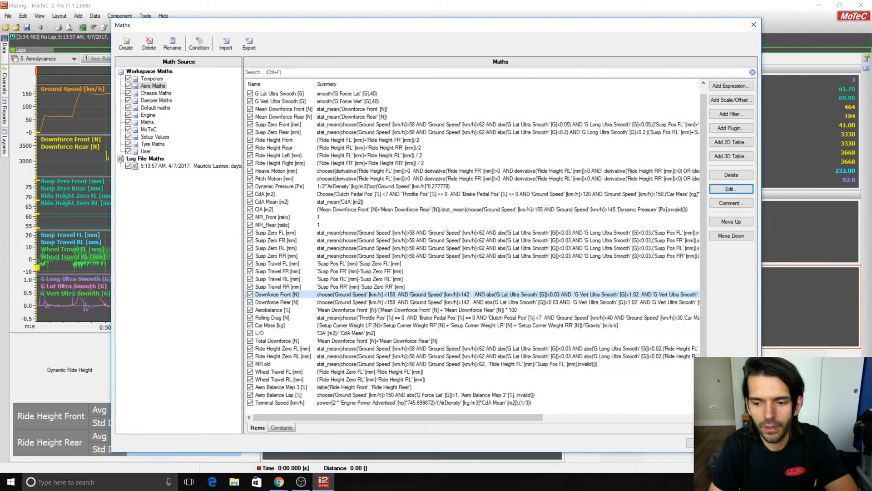
left_click(706, 443)
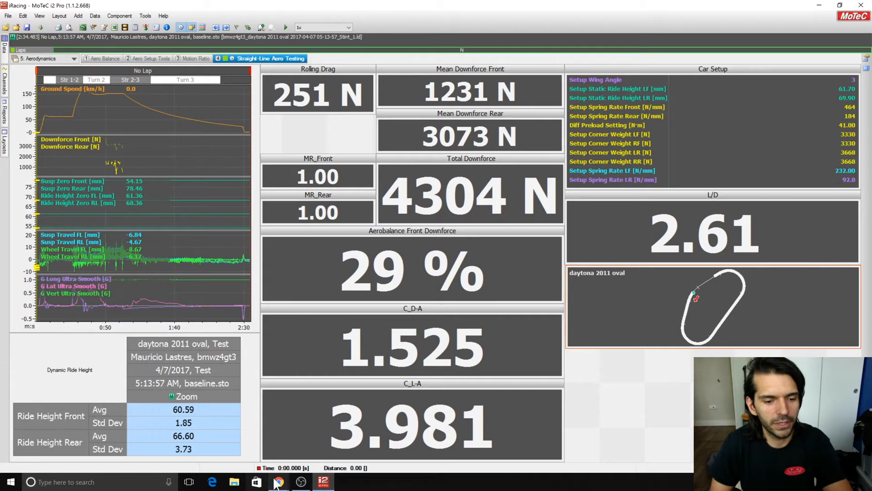
Return to Chrome's equations document and the aero maps spreadsheet, examining the Front Downforce cell at 53.0 mm rear and 68.0 mm front ride height.
mouse_move(279, 481)
left_click(284, 452)
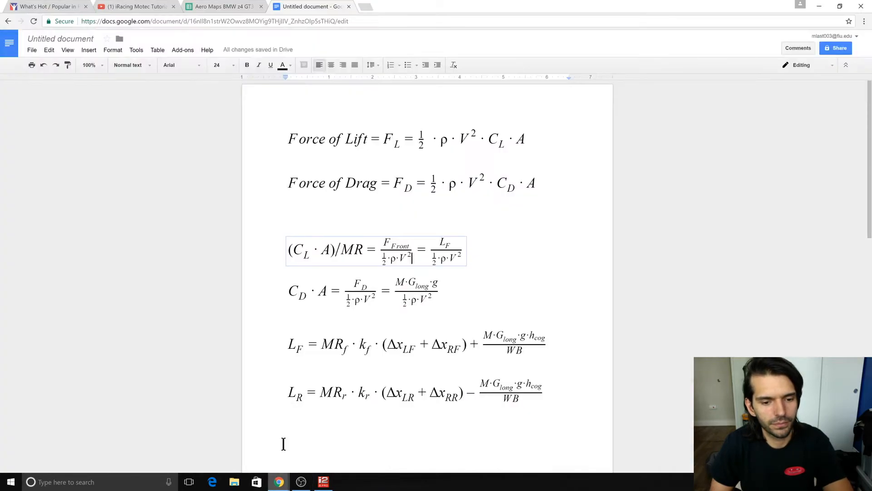
left_click(234, 7)
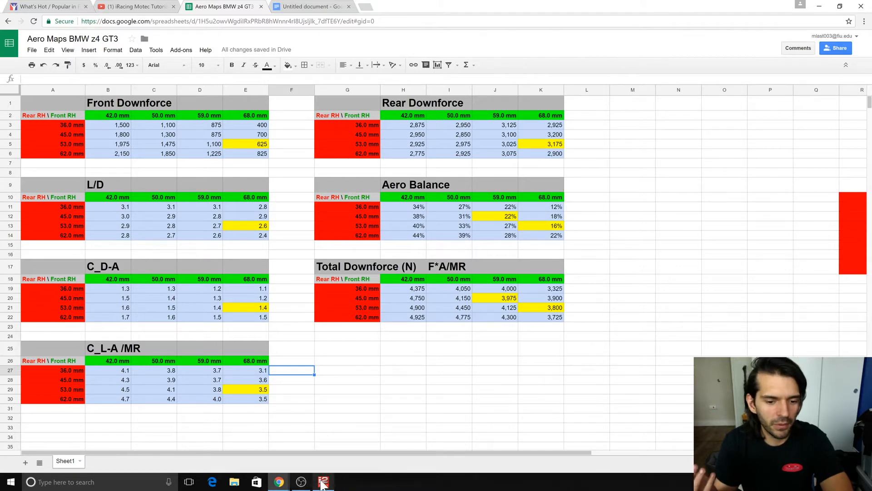
mouse_move(322, 482)
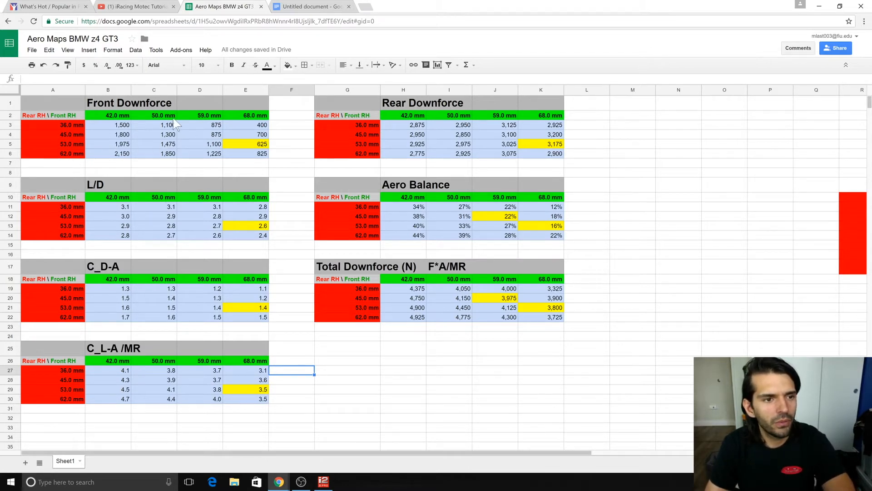
left_click_drag(247, 145, 247, 154)
left_click(244, 143)
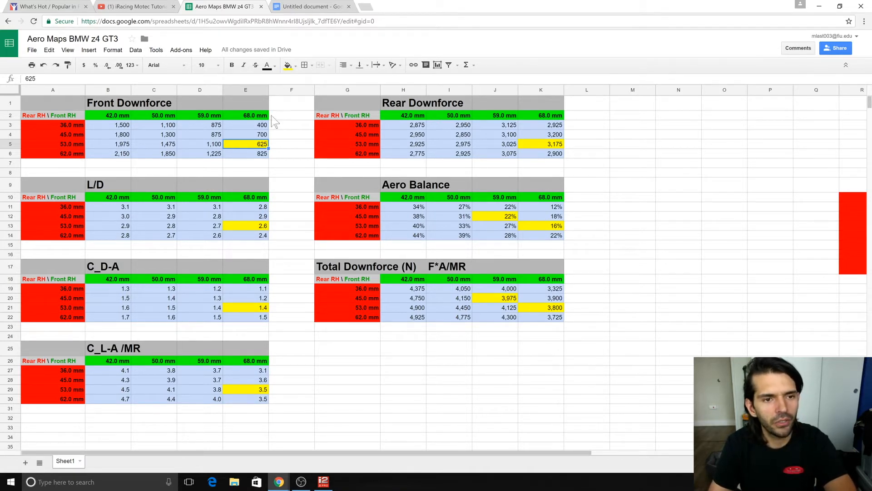
left_click(258, 116)
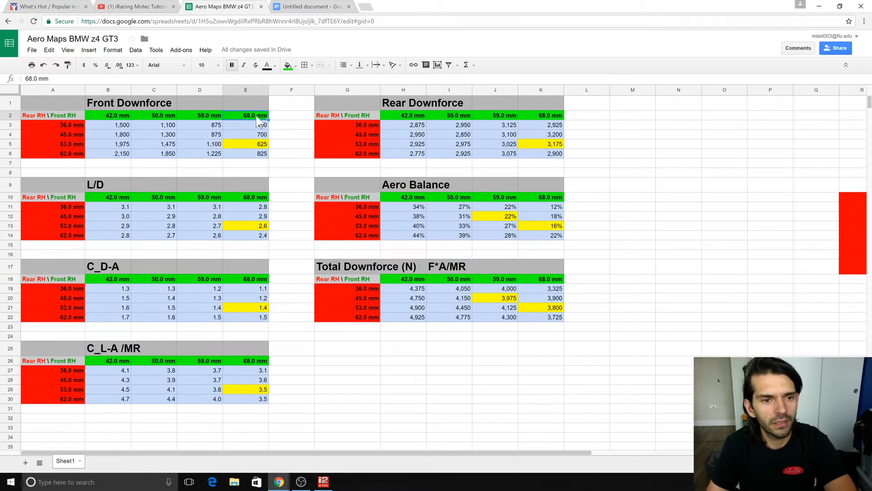
scroll(132, 205, "right", 5)
scroll(133, 205, "left", 5)
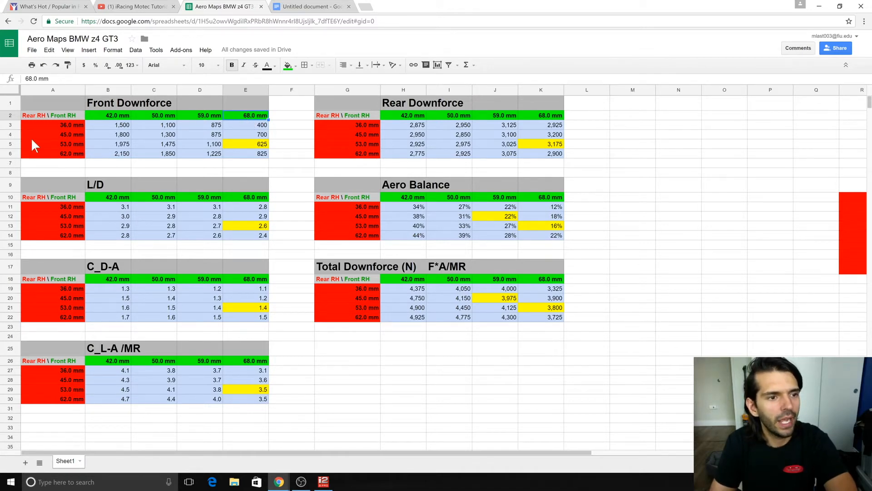
Examine the Front Downforce table's 62.0 mm rear heading, its front ride heights from 68.0 to 42.0 mm, and the highlighted cell.
left_click(72, 155)
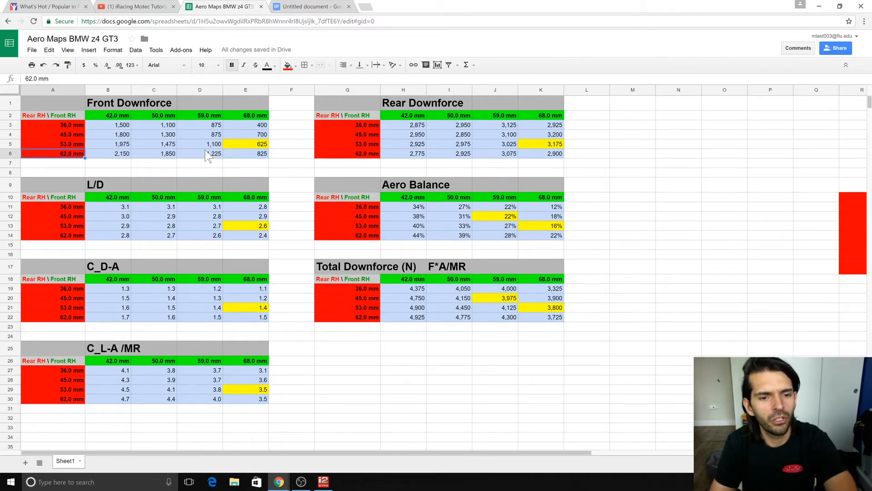
left_click(259, 117)
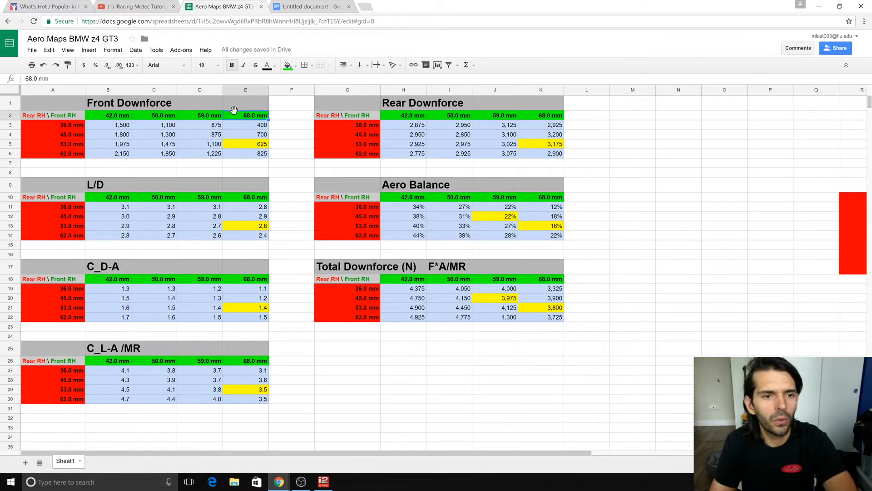
left_click(210, 117)
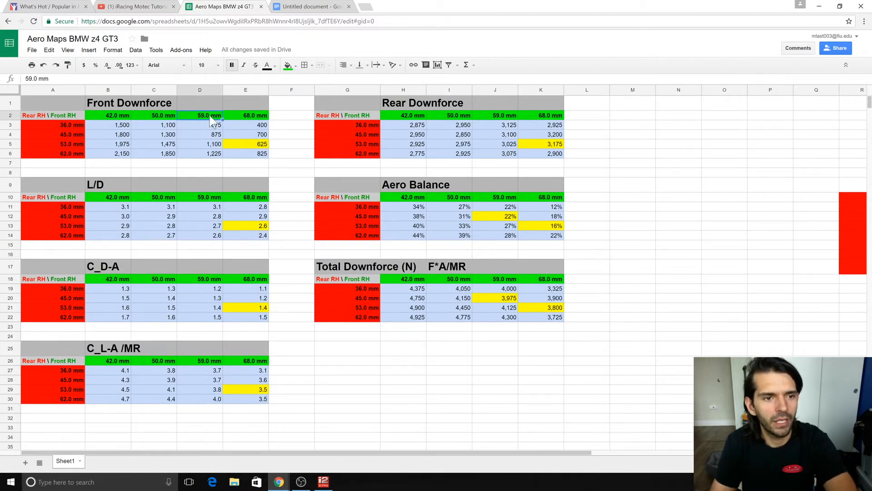
left_click(164, 117)
left_click(120, 117)
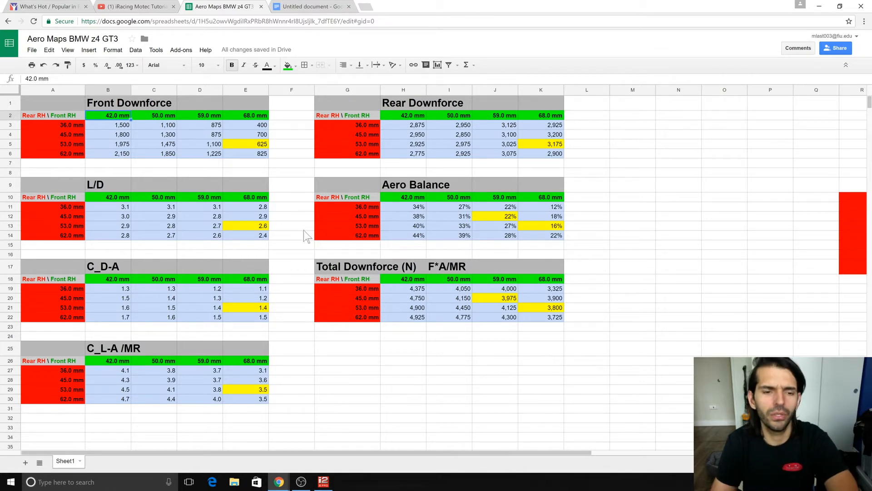
left_click(249, 146)
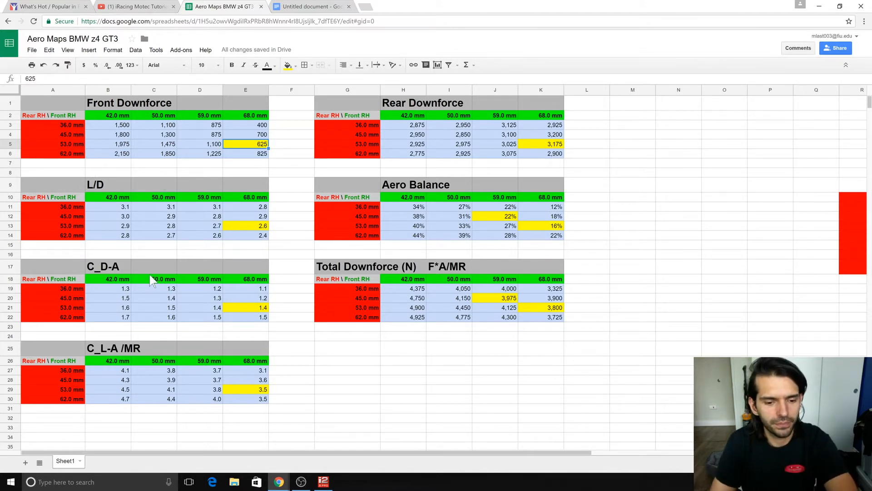
Switch to MoTeC i2 Pro and widen the time graph on the Straight-Line Aero Testing worksheet to nearly the full worksheet width.
left_click(324, 481)
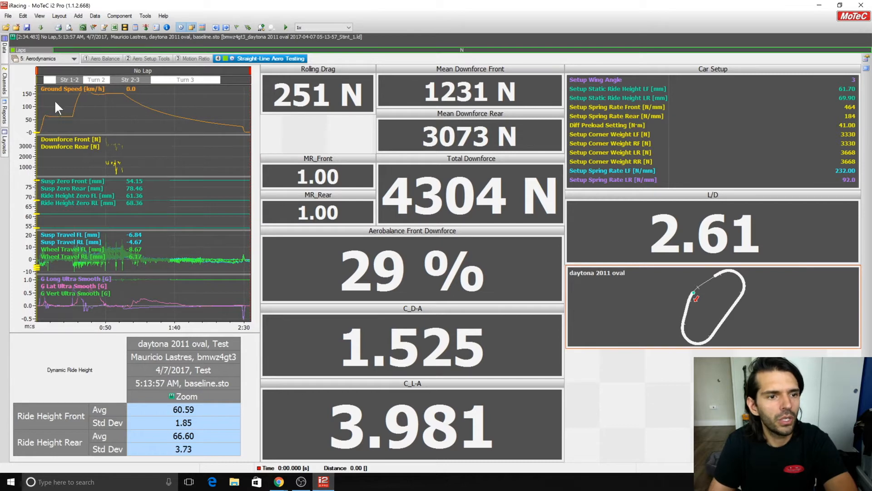
left_click_drag(259, 137, 630, 136)
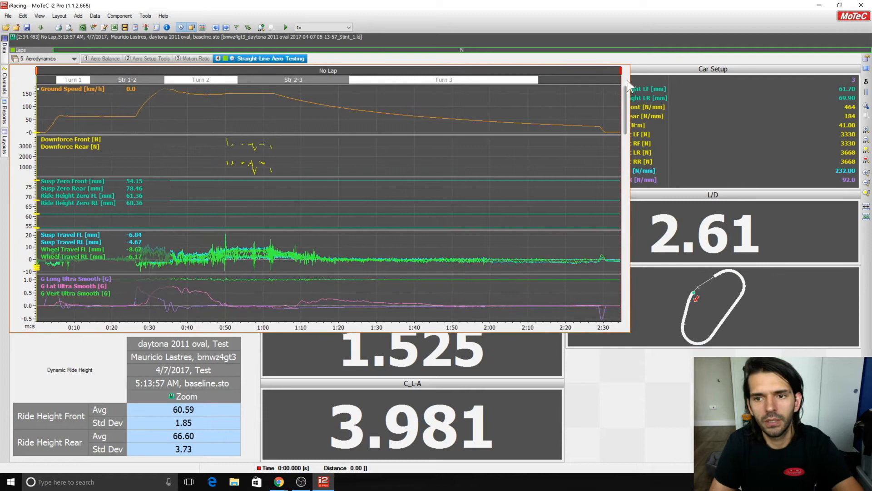
left_click_drag(630, 68, 850, 73)
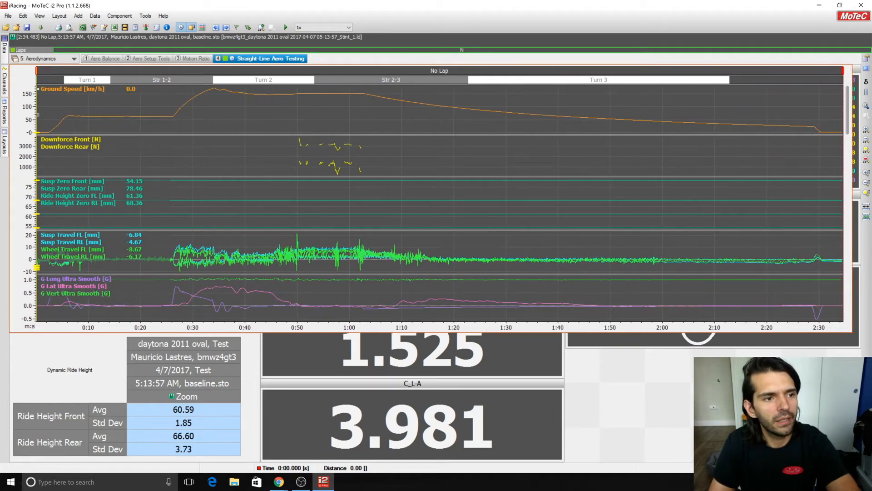
Move the graph cursor from the standing start to the first constant-speed section to examine the ground speed and suspension travel.
left_click_drag(37, 115, 60, 114)
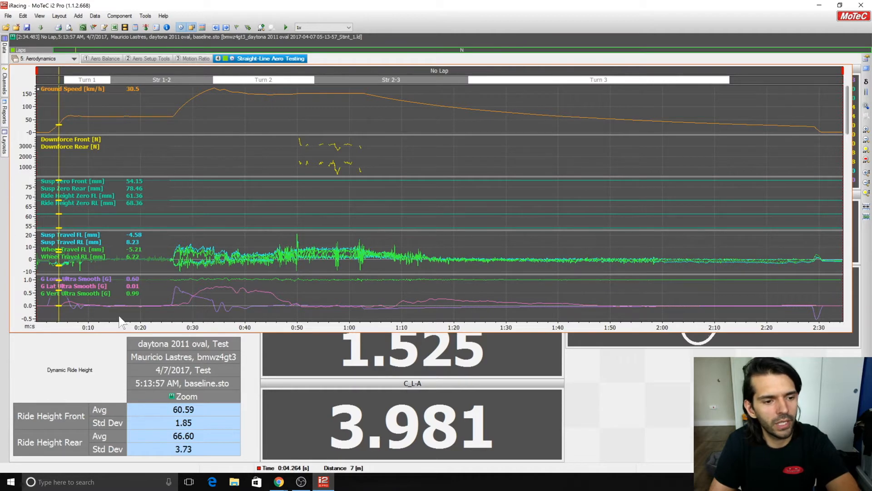
mouse_move(59, 155)
left_mouse_down()
mouse_move(30, 156)
mouse_move(47, 153)
left_mouse_up()
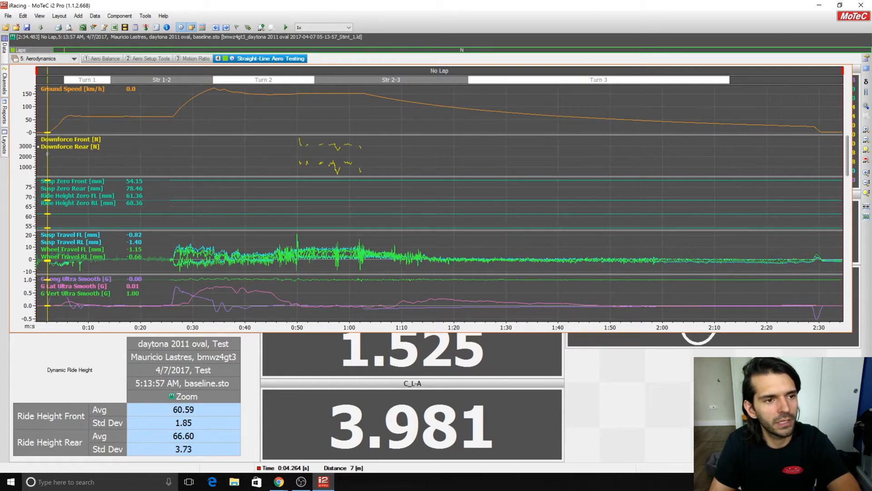
left_click_drag(47, 154, 103, 146)
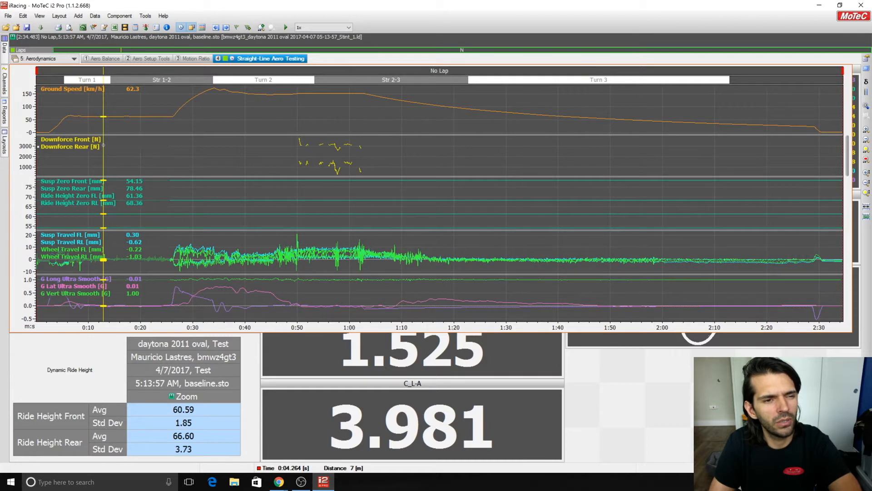
Move the graph cursor through the first constant-speed section to its end to examine ground speed and suspension travel.
mouse_move(104, 145)
left_mouse_down()
mouse_move(78, 146)
mouse_move(151, 143)
mouse_move(98, 141)
mouse_move(136, 143)
mouse_move(109, 144)
left_mouse_up()
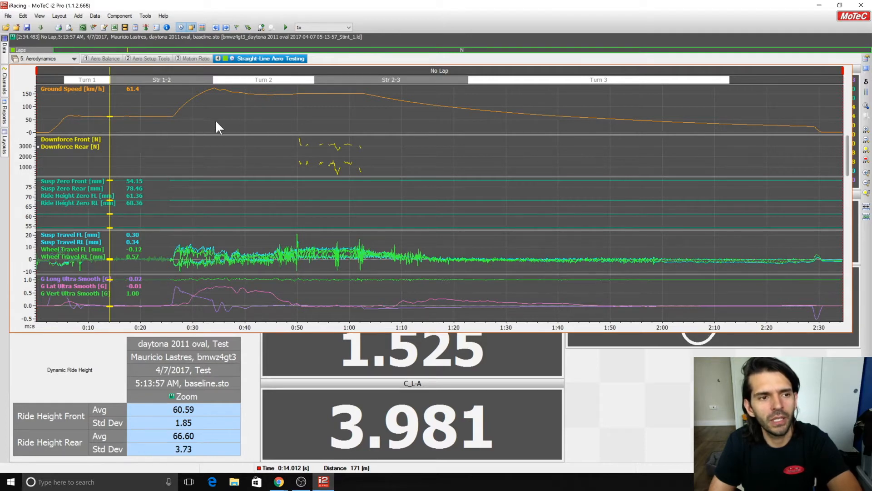
left_click_drag(110, 122, 94, 124)
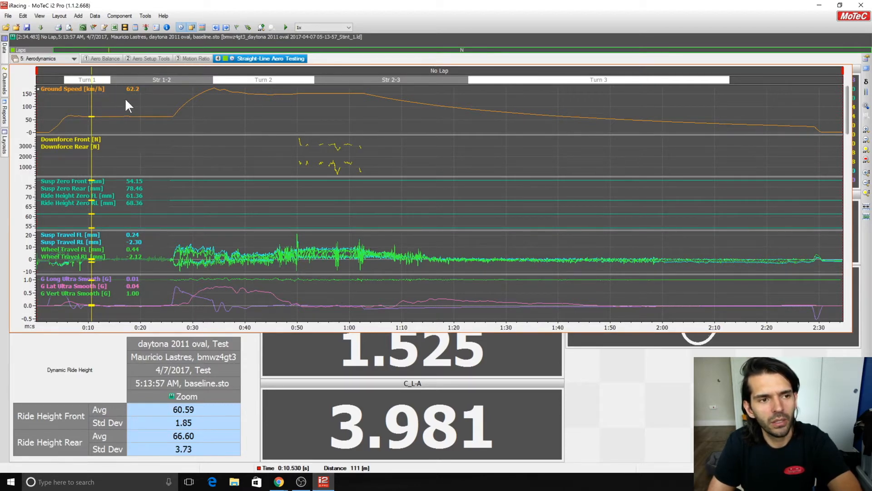
mouse_move(92, 122)
left_mouse_down()
mouse_move(81, 119)
mouse_move(102, 114)
left_mouse_up()
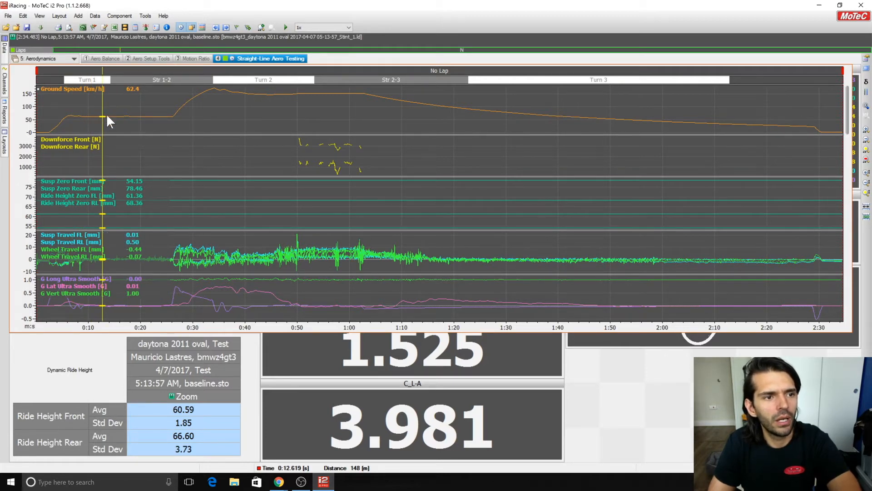
left_click_drag(101, 127, 162, 133)
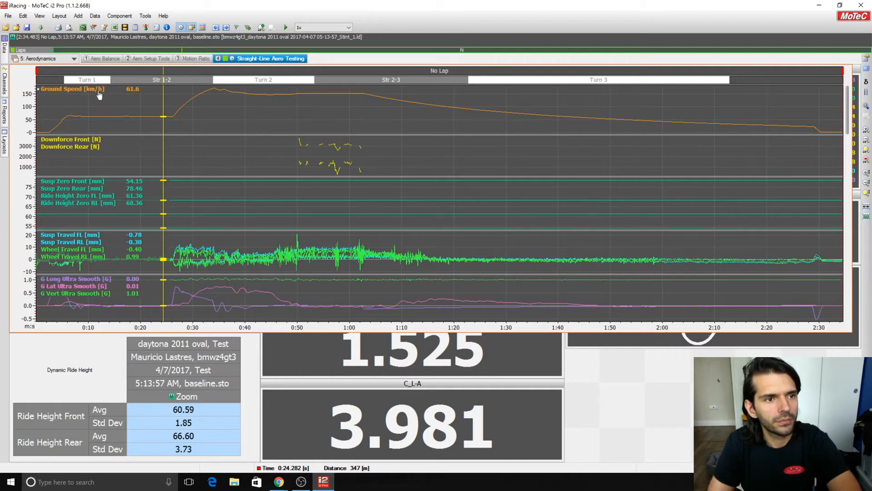
Open the Susp Zero FL expression in the Aero Maths and examine its stat_mean function, leaving it unchanged.
left_click(136, 28)
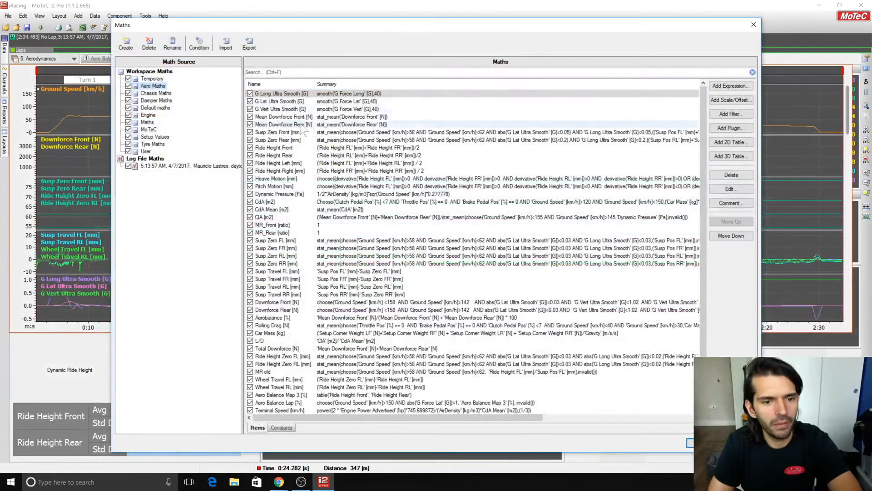
left_click(362, 242)
double_click(362, 243)
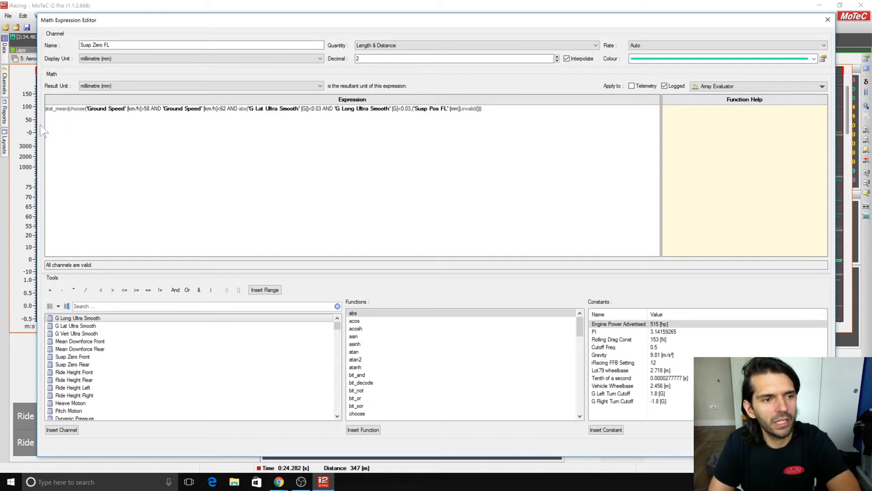
double_click(49, 110)
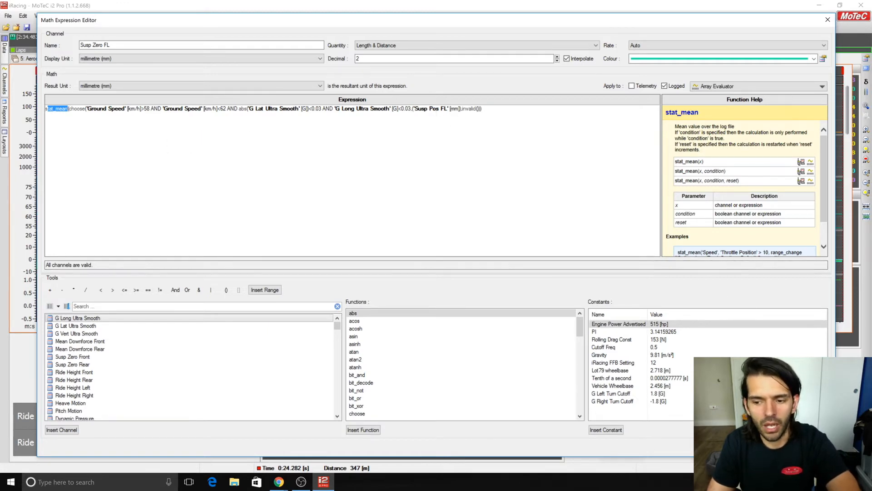
key("Escape")
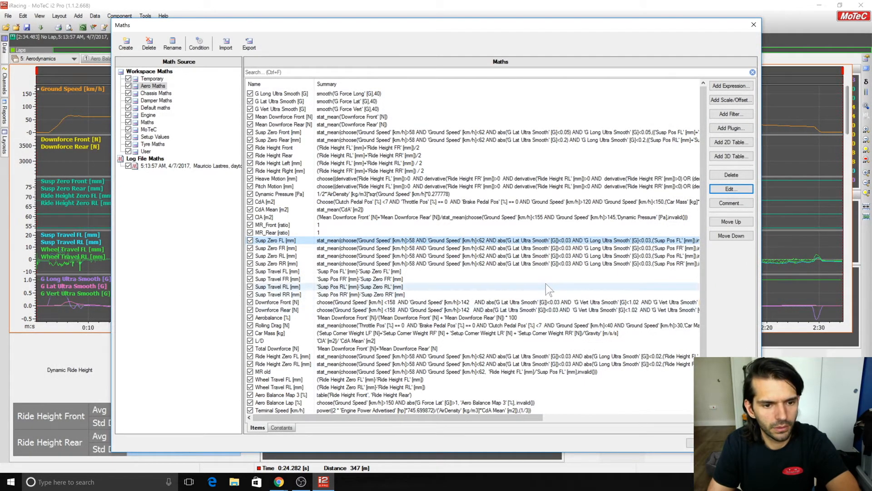
In the Susp Zero Front expression, set the G Lat Ultra Smooth and G Long Ultra Smooth limits to 0.03.
scroll(550, 277, "down", 1)
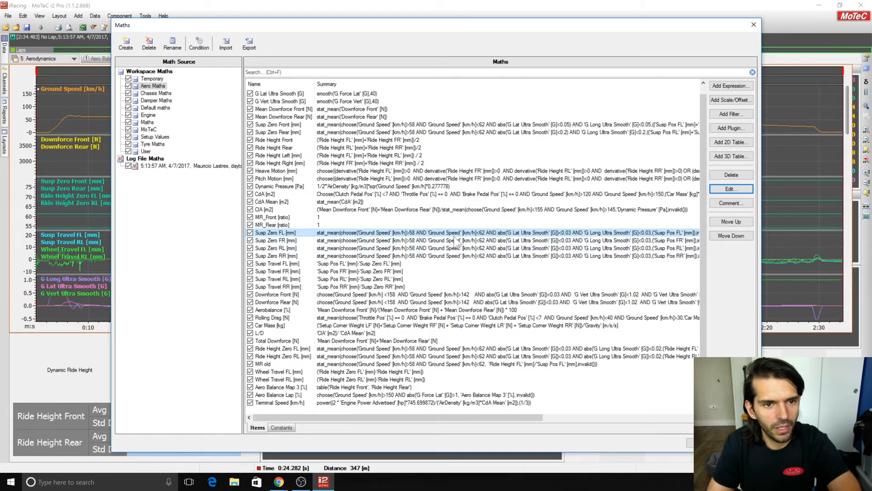
double_click(410, 127)
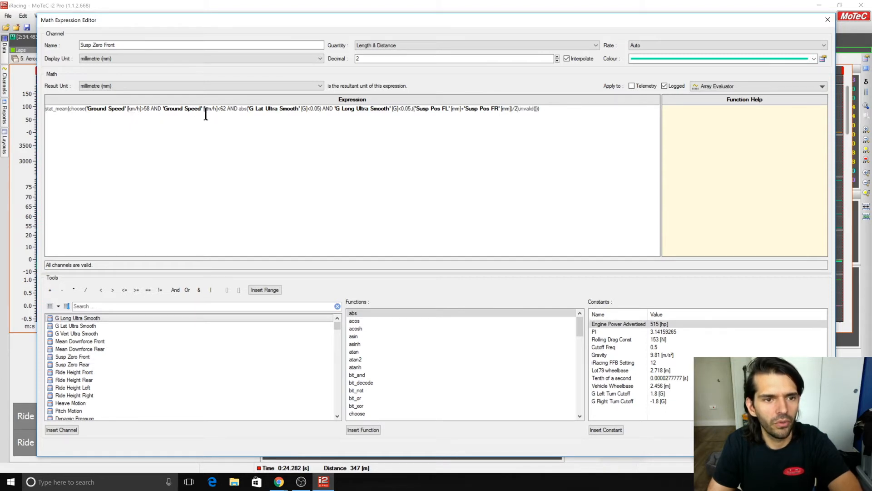
left_click(320, 111)
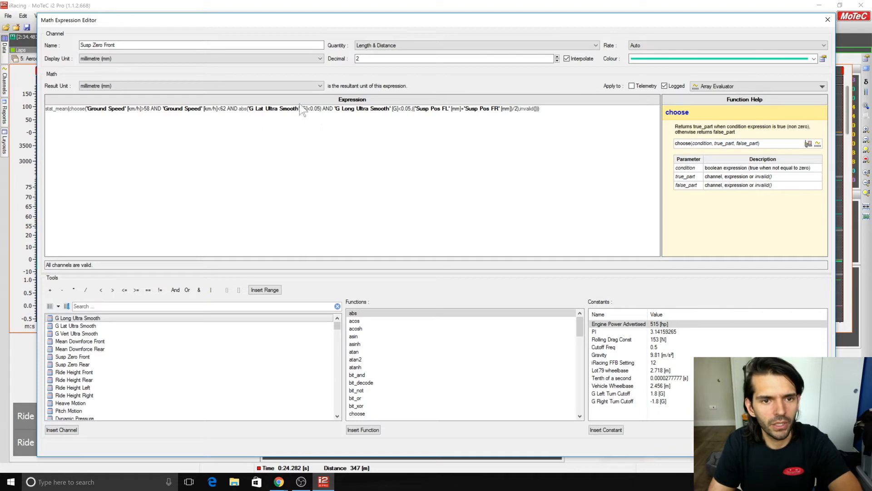
left_click(317, 109)
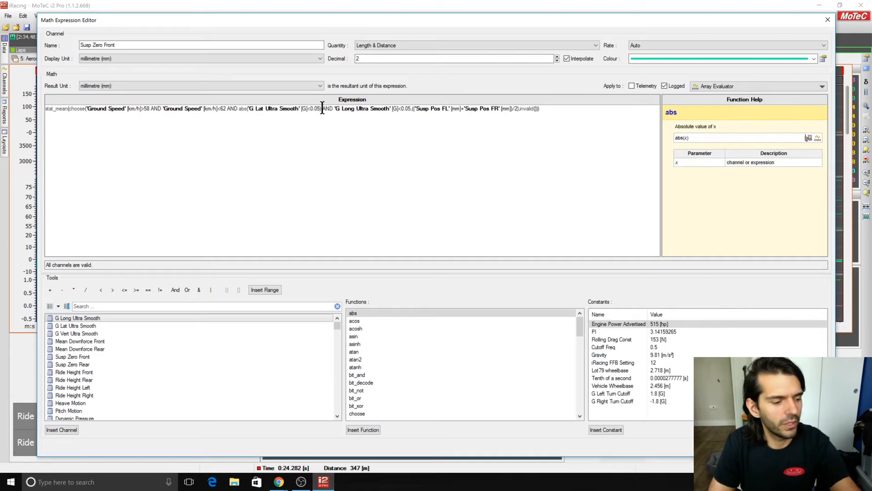
key("Delete")
type("3)")
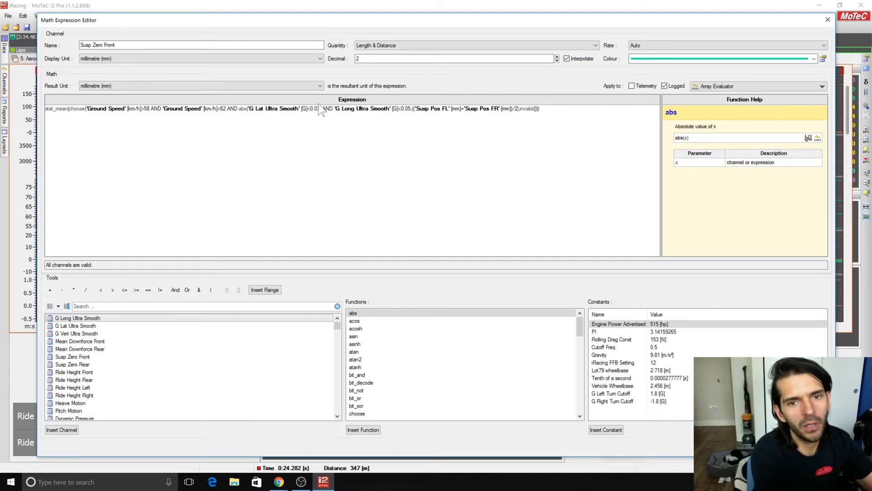
left_click(412, 108)
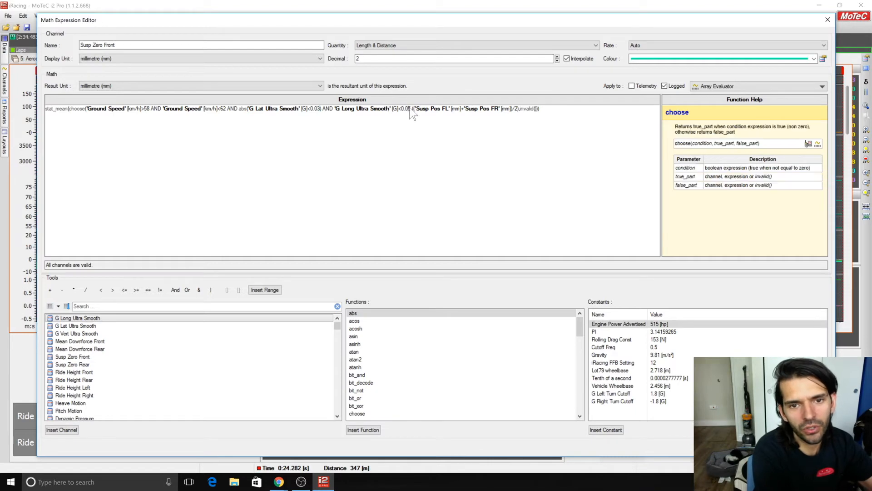
key("BackSpace")
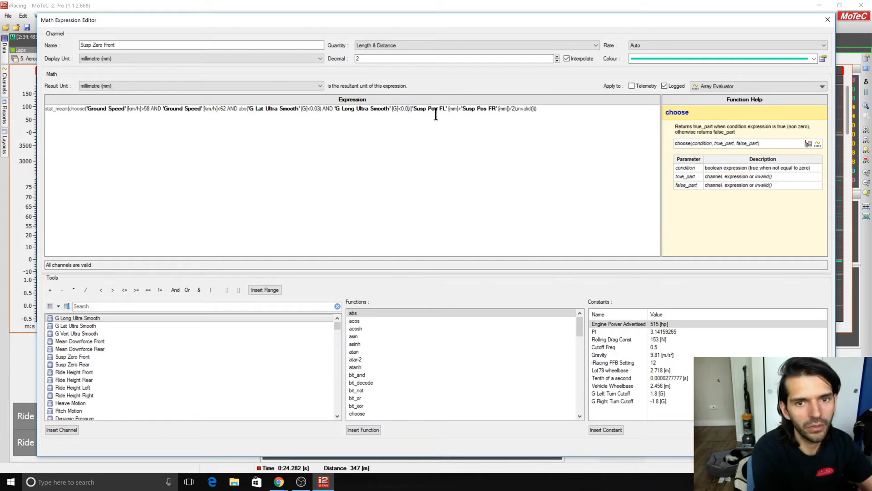
type("2")
key("BackSpace")
type("3,")
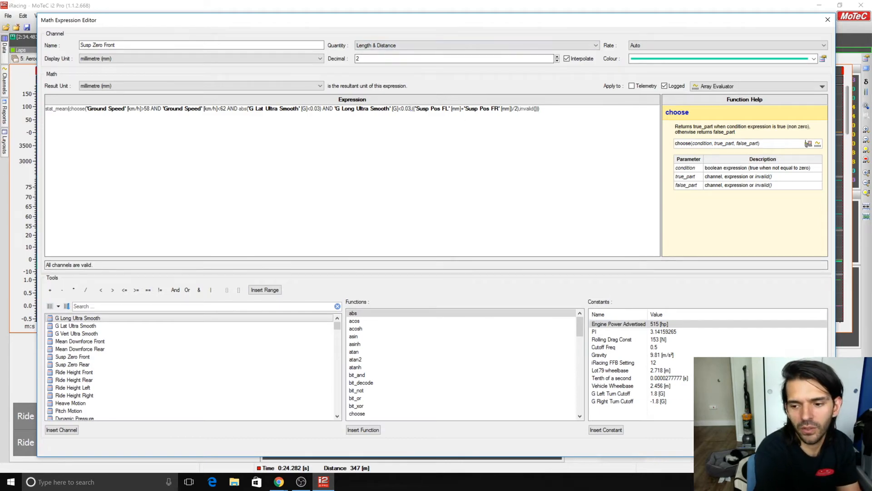
left_click(779, 447)
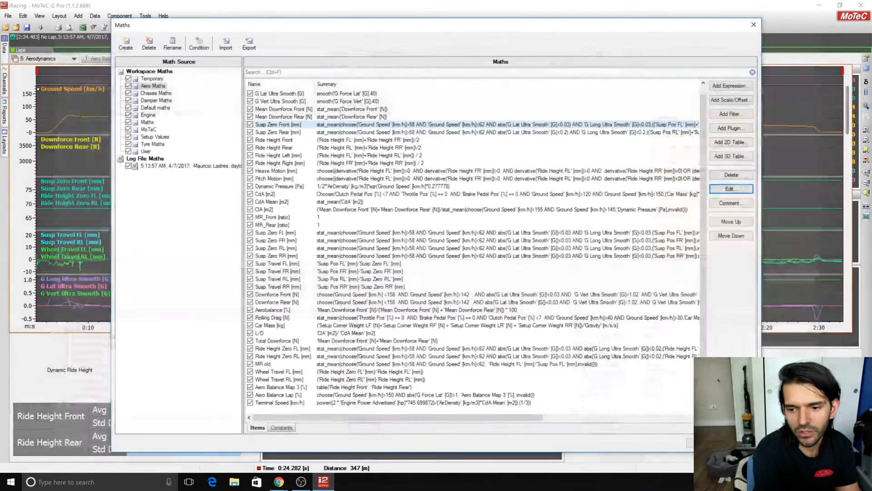
Set both the lateral and longitudinal G limits to 0.03 in the Susp Zero Rear expression, and close the Maths editor.
double_click(487, 133)
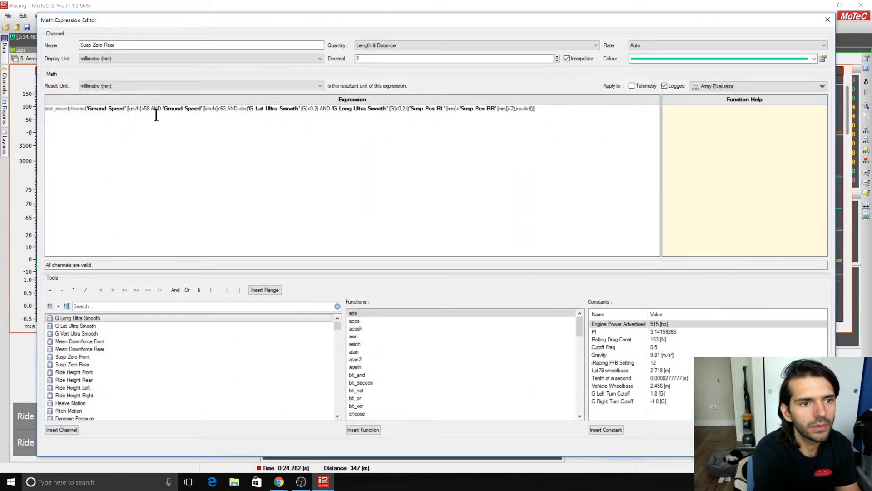
left_click(316, 110)
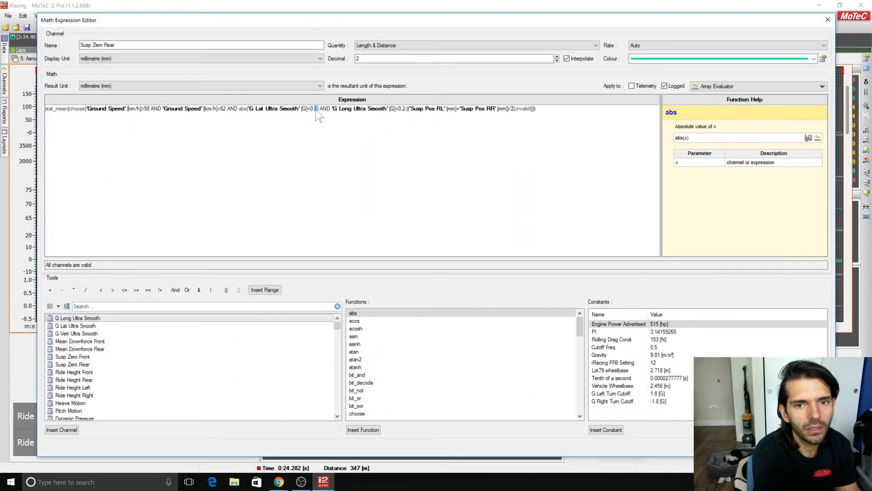
type("03")
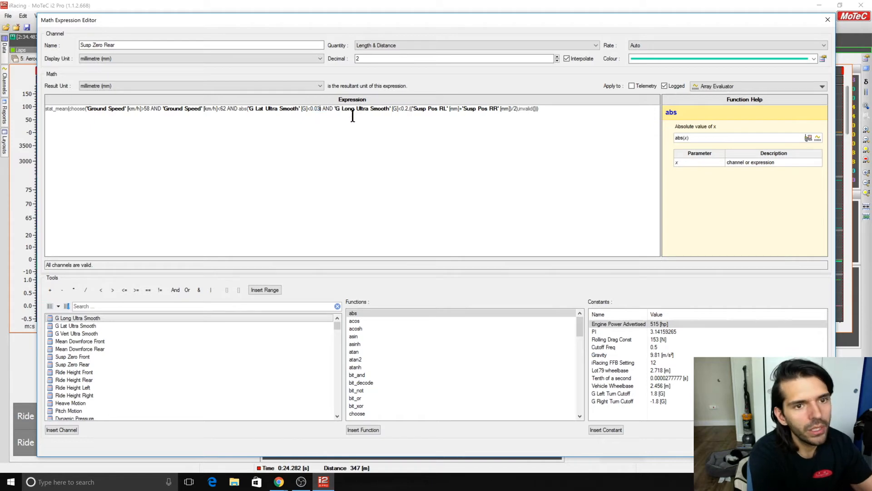
double_click(408, 109)
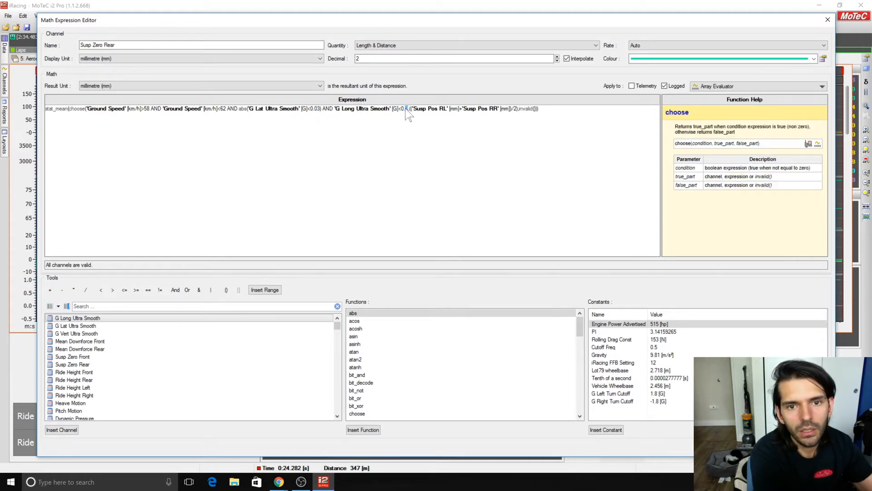
type("03")
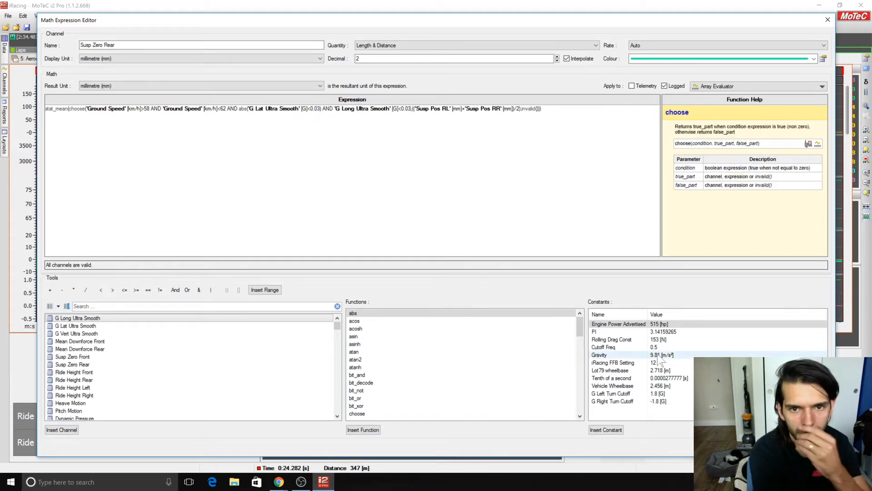
left_click(774, 446)
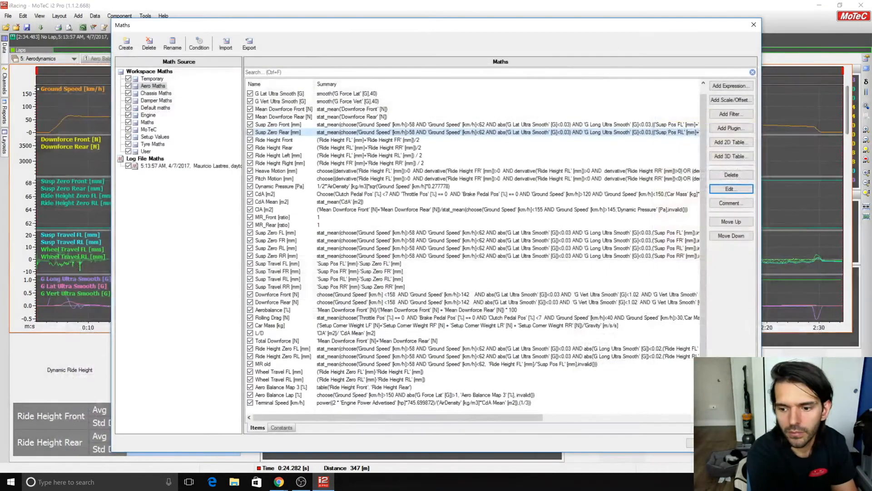
left_click(703, 443)
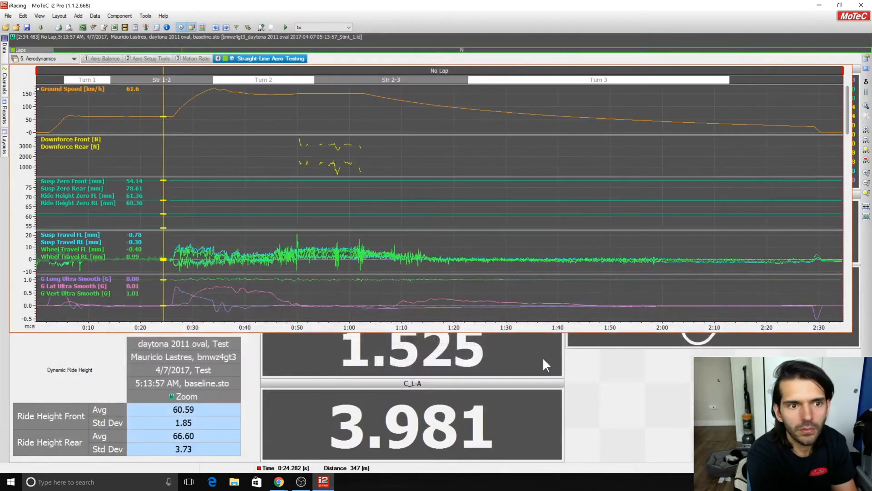
Examine the acceleration phase against the track map and trace it to the start of the second constant-speed section near 0:50.
left_click_drag(202, 157, 186, 124)
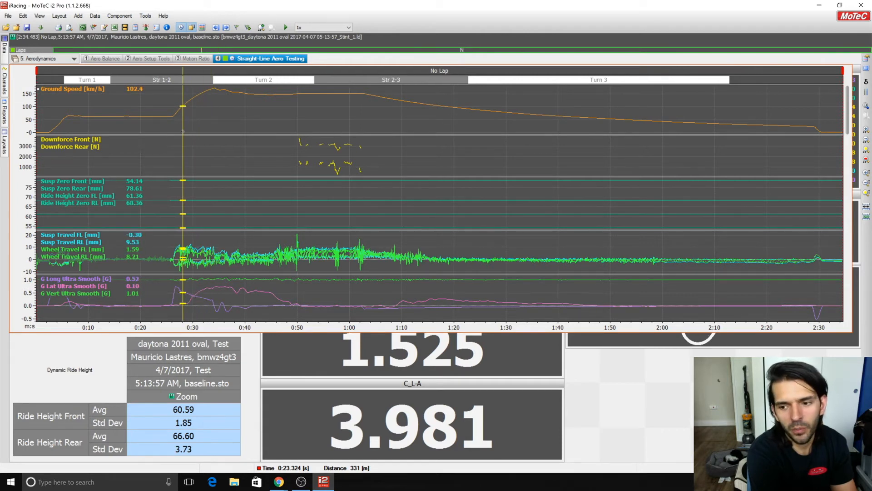
left_click(591, 343)
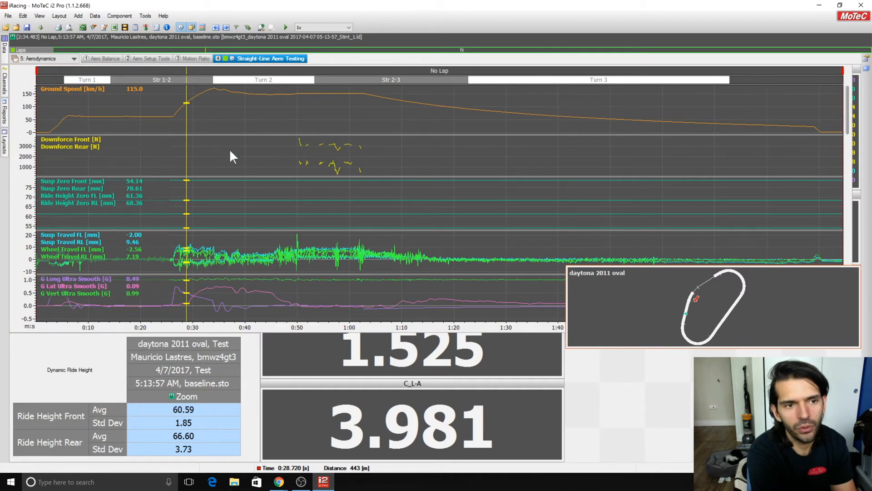
left_click(191, 119)
left_click_drag(180, 118, 297, 120)
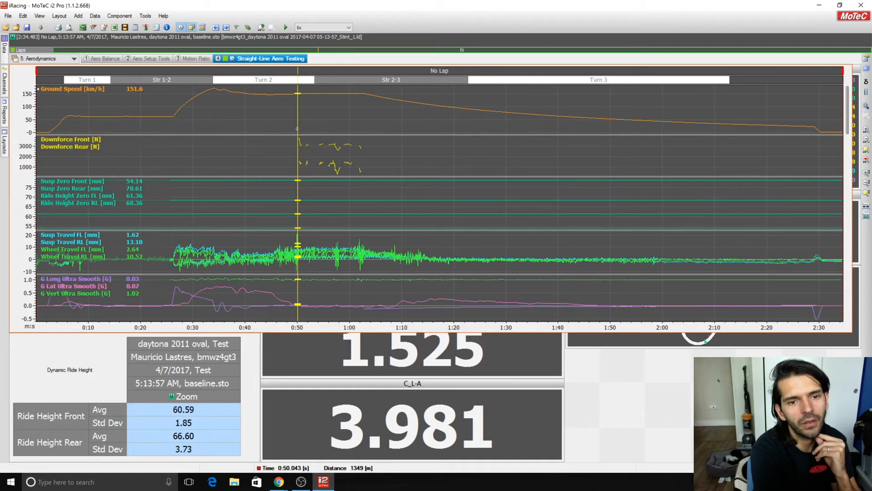
Examine the second constant-speed section and zoom the time graph to its span, from about 0:50 to 1:03.
left_click_drag(292, 128, 370, 132)
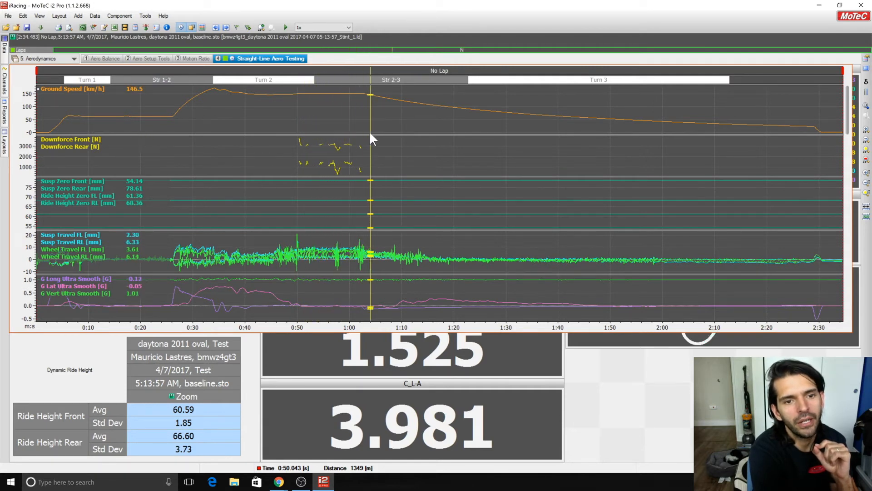
left_click_drag(297, 139, 364, 141)
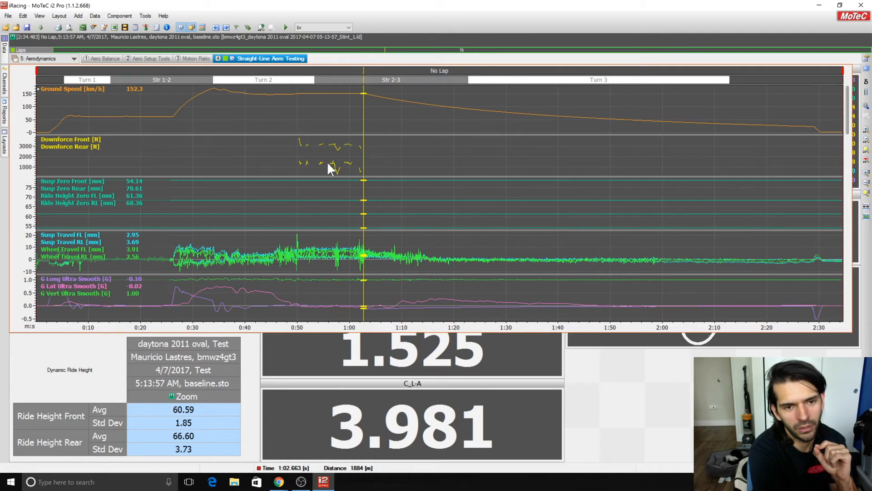
left_click(295, 149)
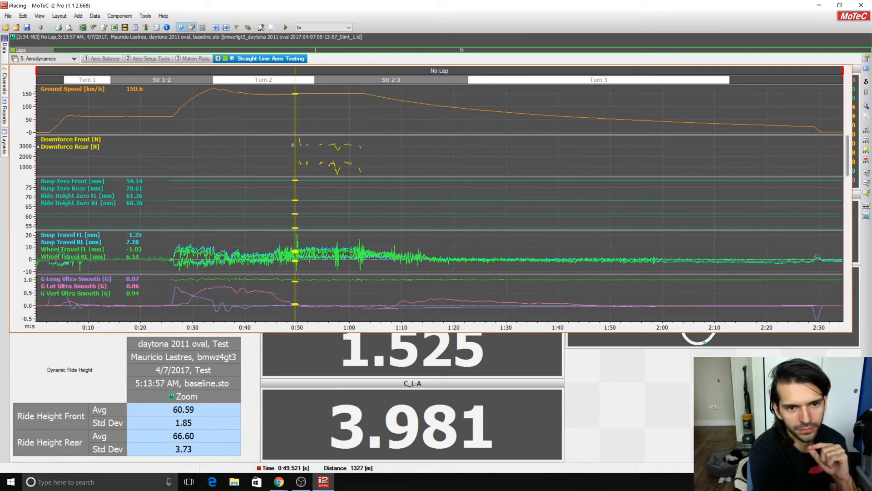
left_click_drag(296, 144, 366, 146)
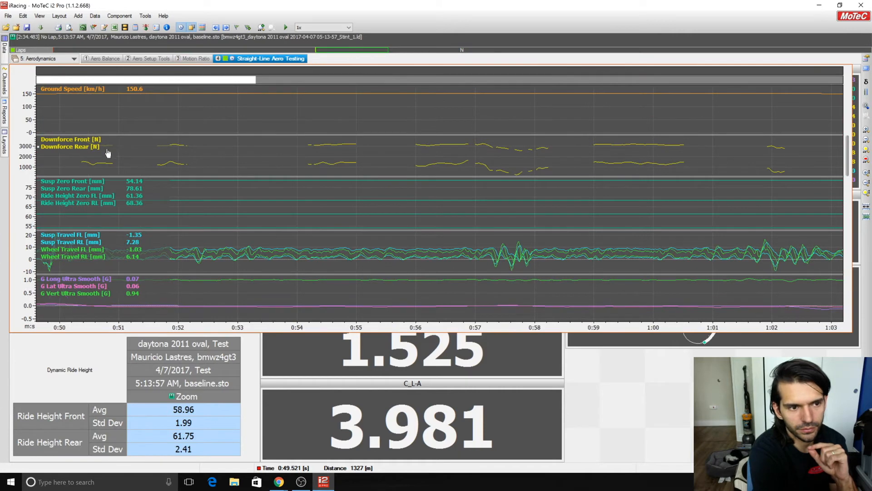
Examine the front and rear downforce traces at about 0:54.6, 0:57.8 and 0:59 within the zoomed section.
left_click_drag(116, 150, 333, 169)
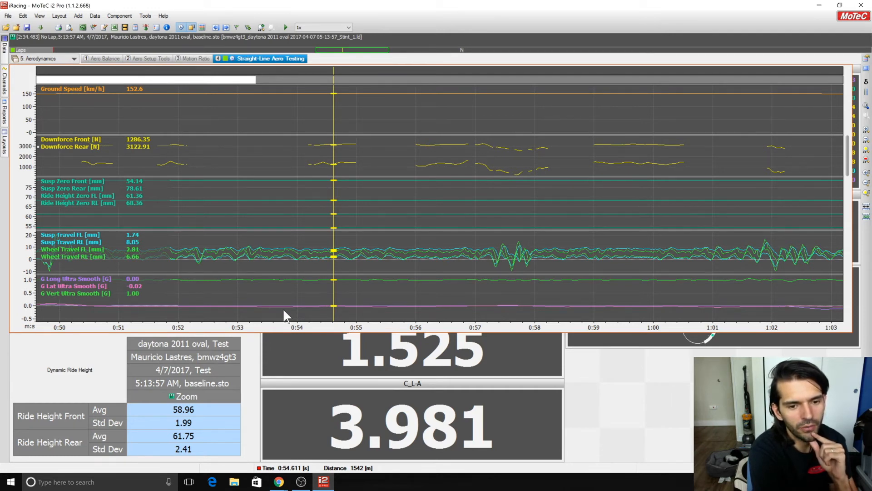
left_click_drag(334, 291, 521, 259)
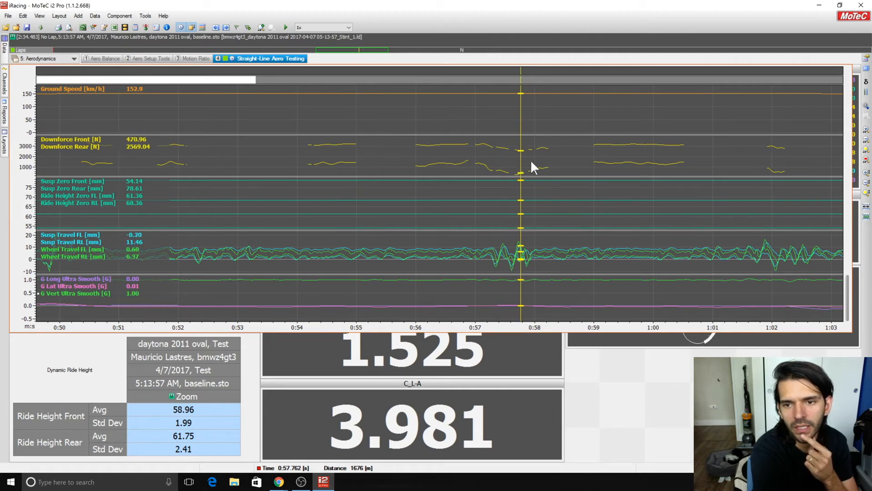
left_click_drag(540, 190, 593, 147)
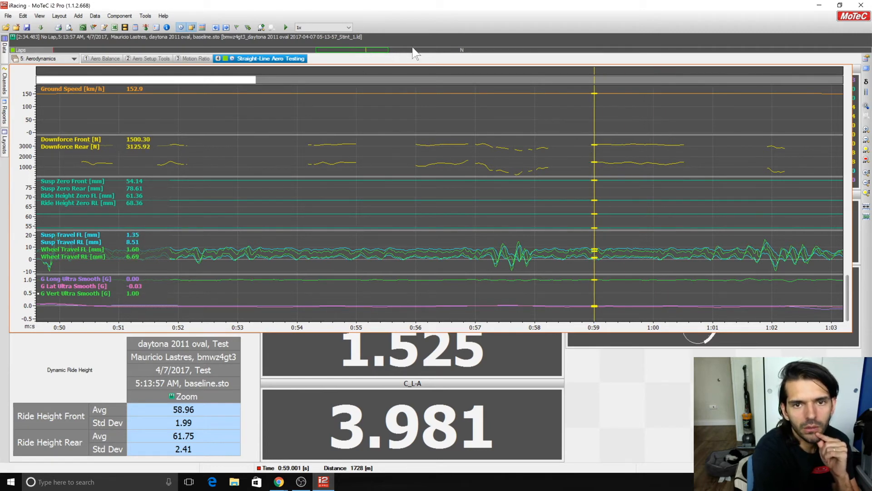
Restore the time graph to the full run and place the cursor where the second constant-speed section ends and the coast-down begins.
left_click(376, 51)
mouse_move(350, 114)
left_mouse_down()
mouse_move(262, 101)
mouse_move(359, 118)
mouse_move(306, 110)
mouse_move(356, 119)
mouse_move(313, 120)
mouse_move(306, 117)
mouse_move(365, 118)
left_mouse_up()
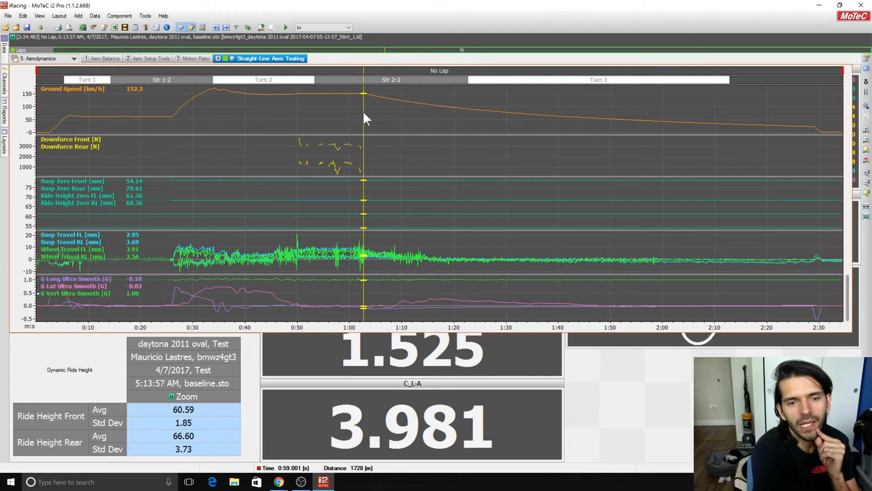
Examine the start of the coast-down by zooming the time graph to about 1:03–1:22, and restore the full run.
mouse_move(363, 113)
left_mouse_down()
mouse_move(489, 153)
mouse_move(365, 126)
left_mouse_up()
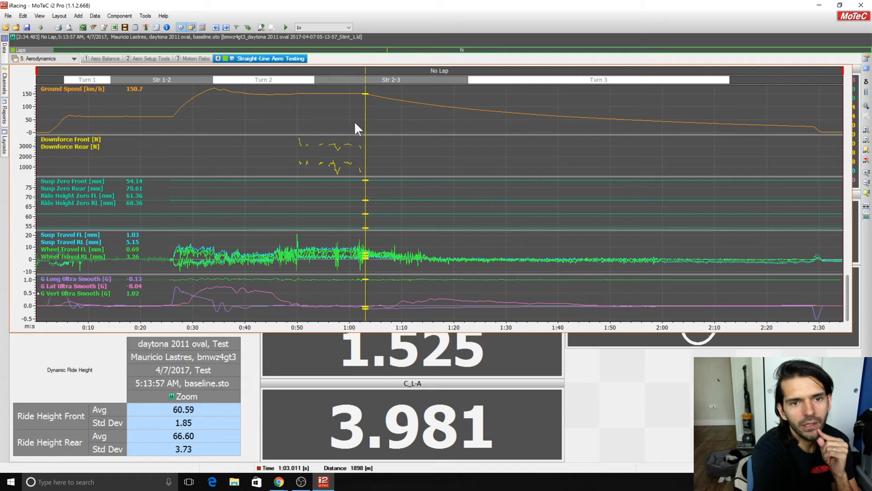
left_click_drag(365, 101, 466, 124)
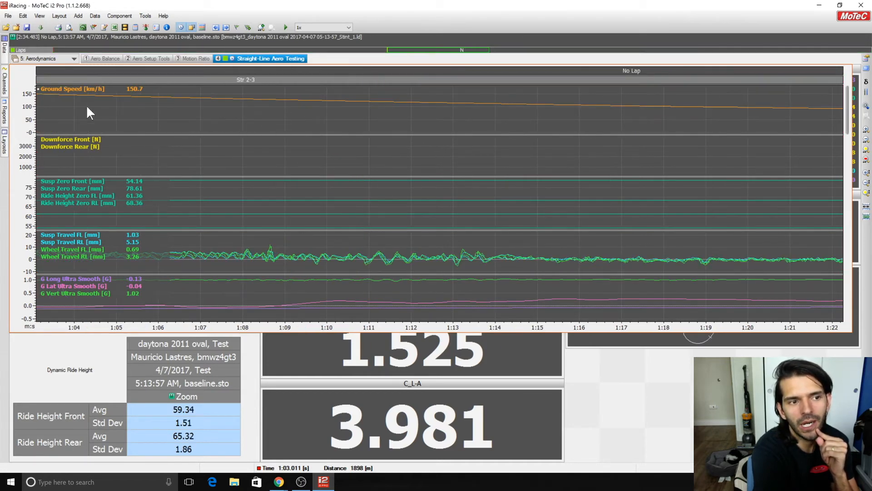
double_click(470, 49)
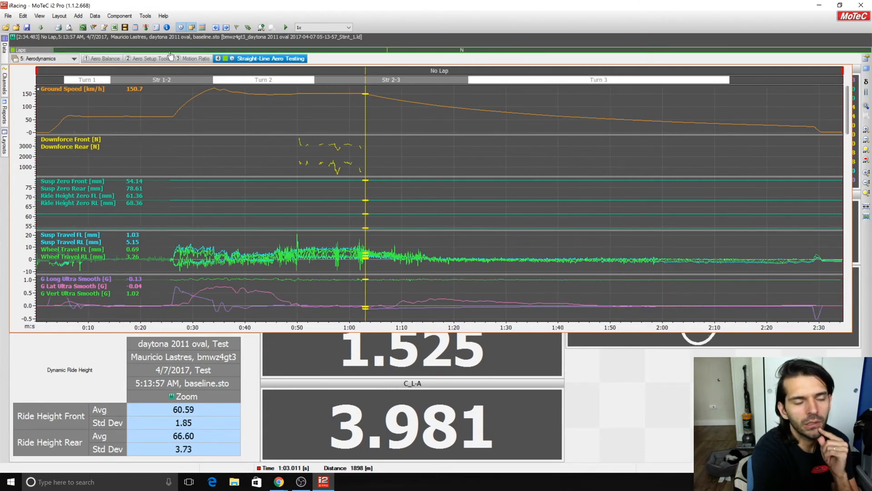
Check the throttle, brake and clutch traces through the coast-down in the Driver workbook, and return to the Aerodynamics workbook.
left_click(68, 59)
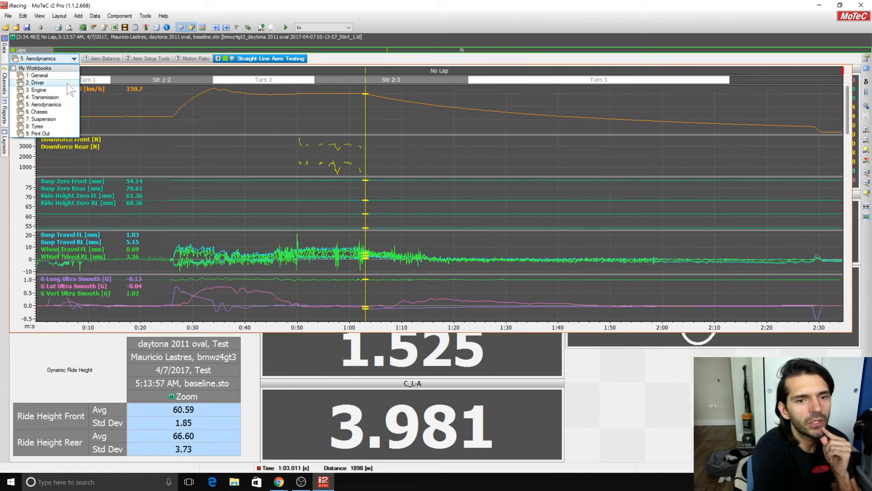
left_click(38, 82)
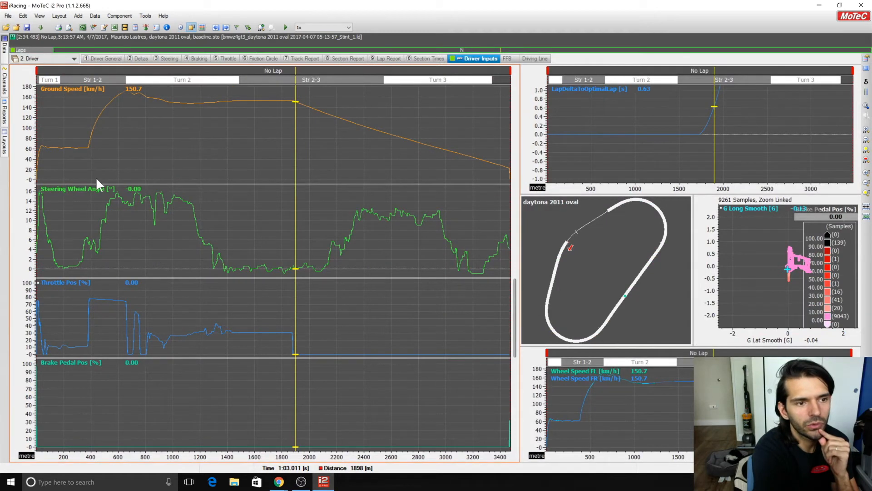
mouse_move(291, 392)
left_mouse_down()
mouse_move(161, 371)
mouse_move(348, 402)
mouse_move(500, 414)
left_mouse_up()
left_click(54, 59)
left_click(57, 104)
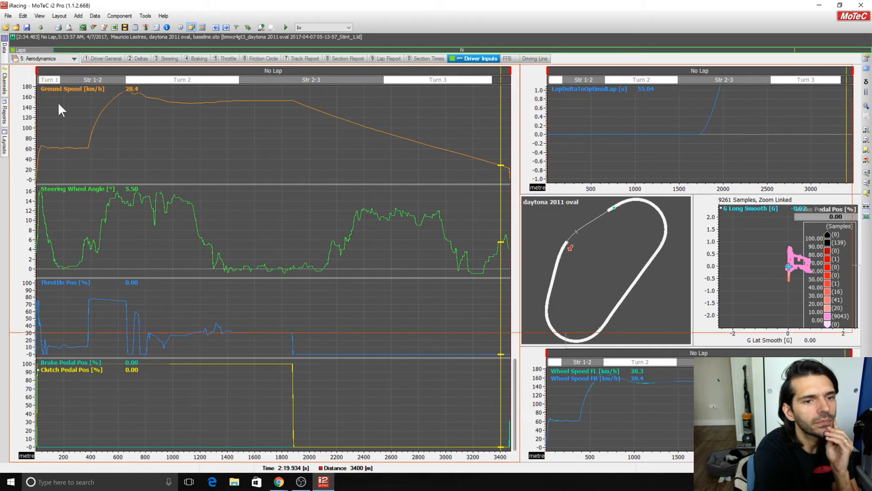
Trace the ground speed through the coast-down, from its start near 1:03 to about 2:22.
left_click_drag(395, 104, 725, 125)
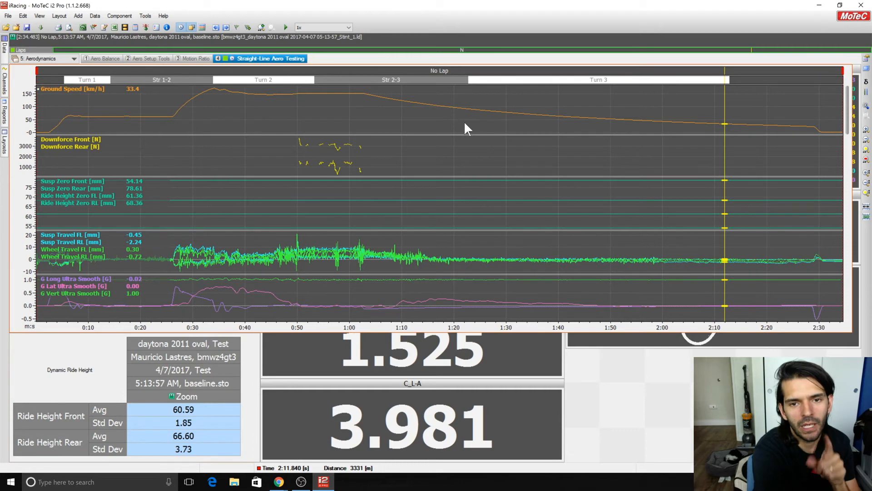
left_click_drag(363, 95, 739, 144)
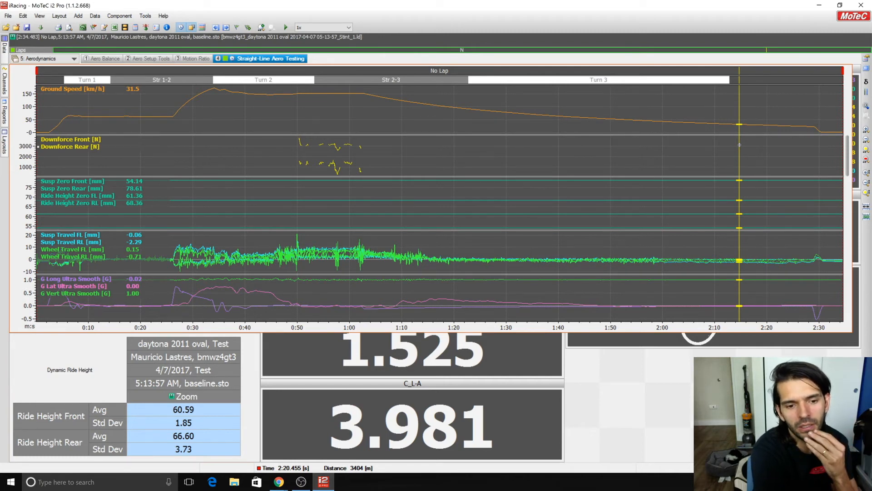
left_click_drag(740, 144, 780, 144)
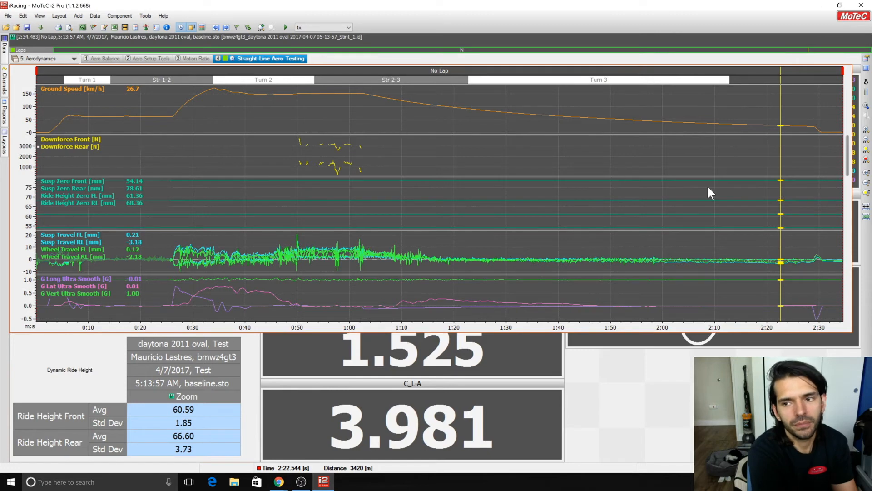
Examine the low-speed end of the coast-down by zooming the graph to about 2:13–2:29, and restore the full run.
left_click(771, 140)
left_click(732, 141)
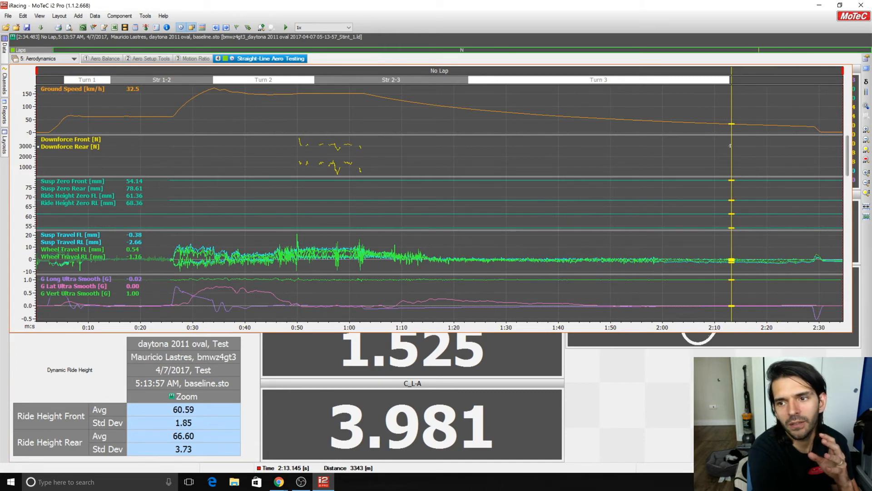
left_click_drag(732, 146, 816, 176)
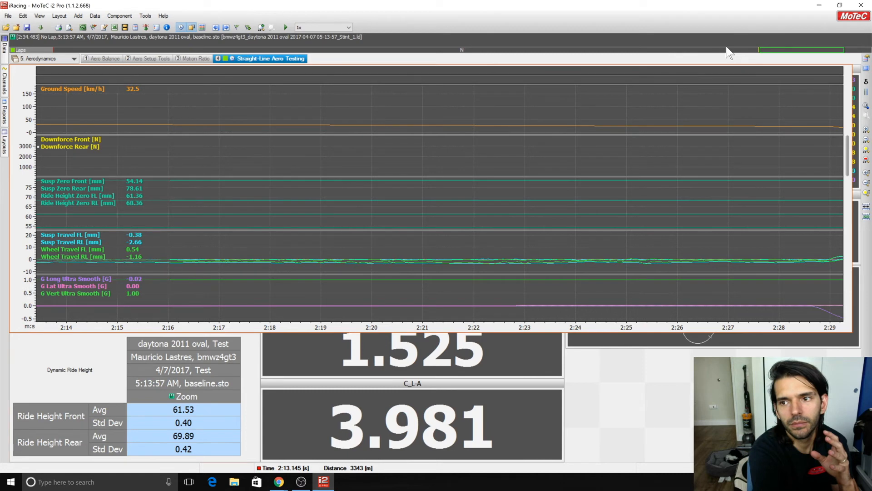
left_click(743, 52)
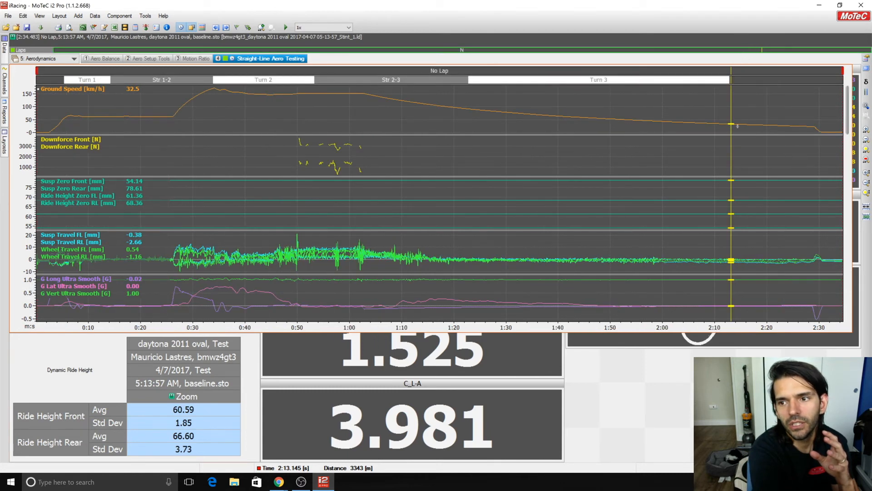
Compare the low-speed end of the coast-down with its high-speed start near 1:03 and its middle near 1:35.
left_click_drag(736, 127, 813, 128)
left_click_drag(365, 93, 453, 114)
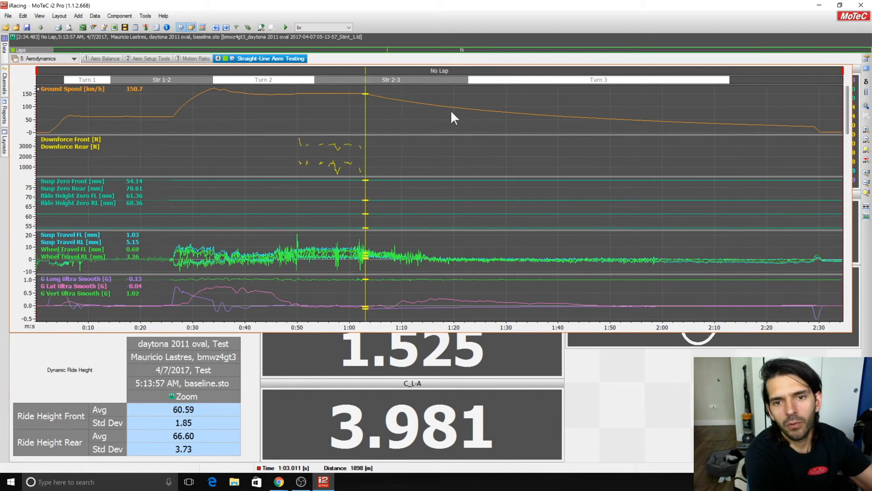
left_click_drag(621, 127, 536, 145)
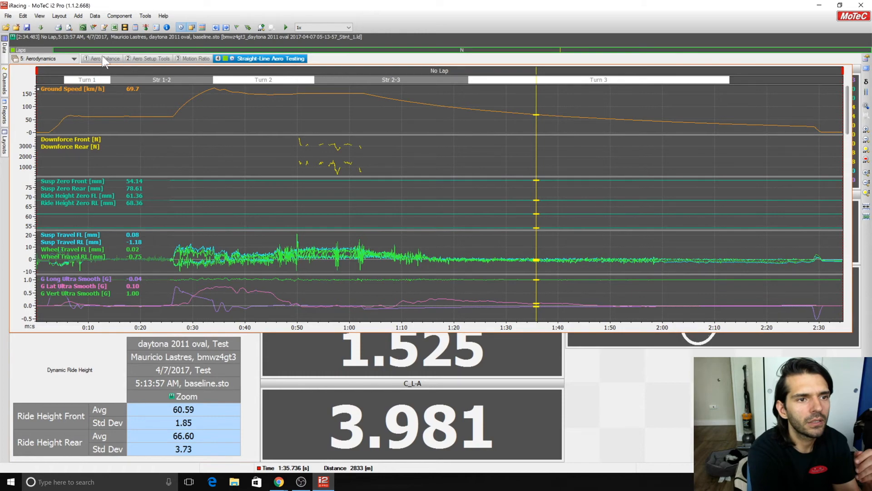
Open the CdA expression in Aero Maths and set its Clutch Pedal Pos limit to <5.
left_click(135, 27)
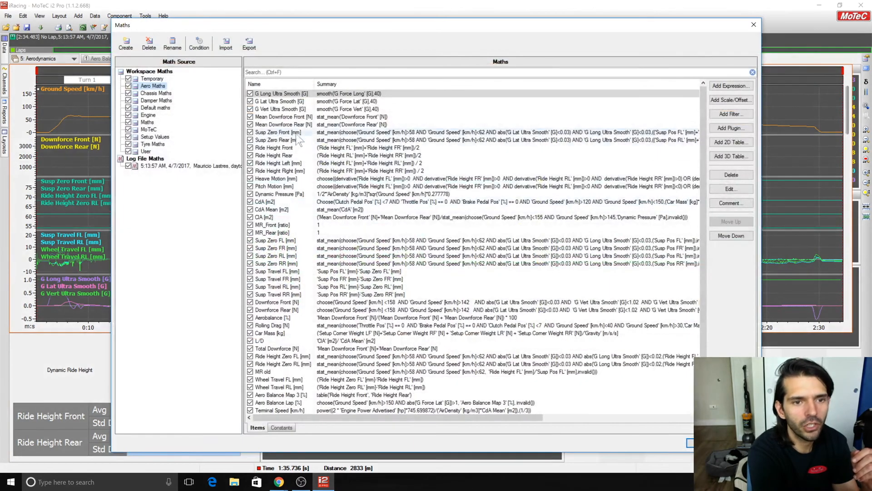
scroll(490, 290, "down", 1)
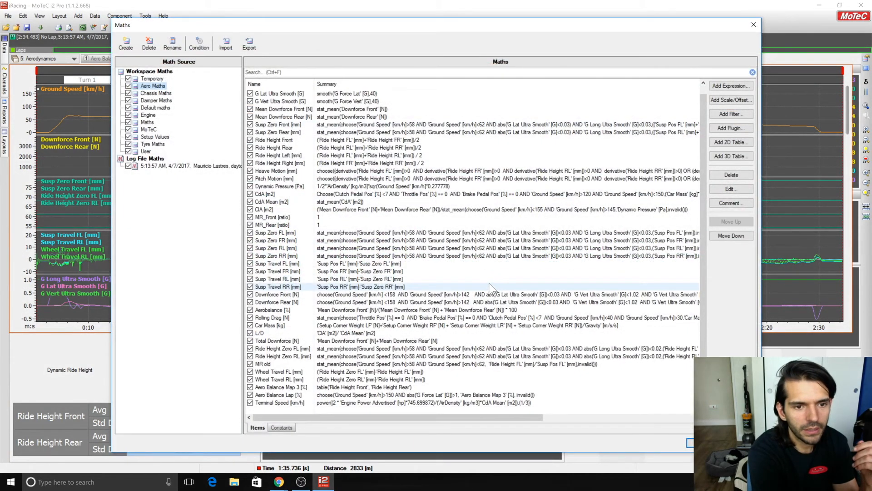
double_click(435, 197)
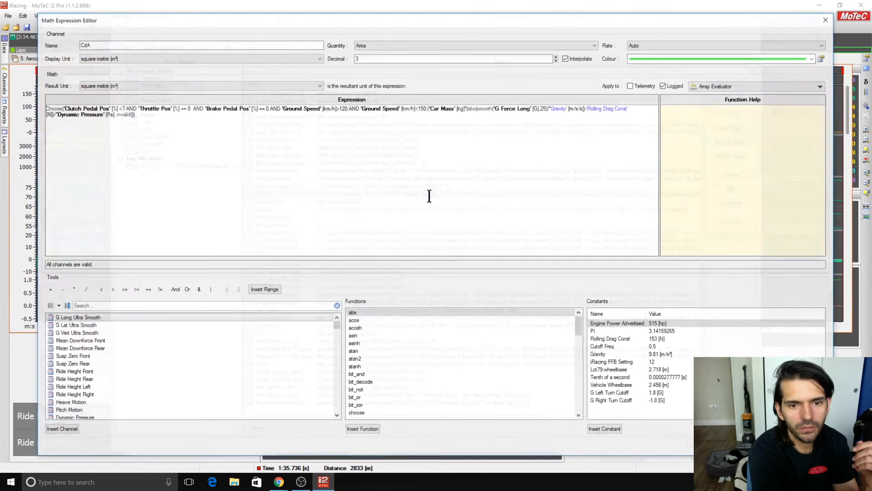
double_click(123, 108)
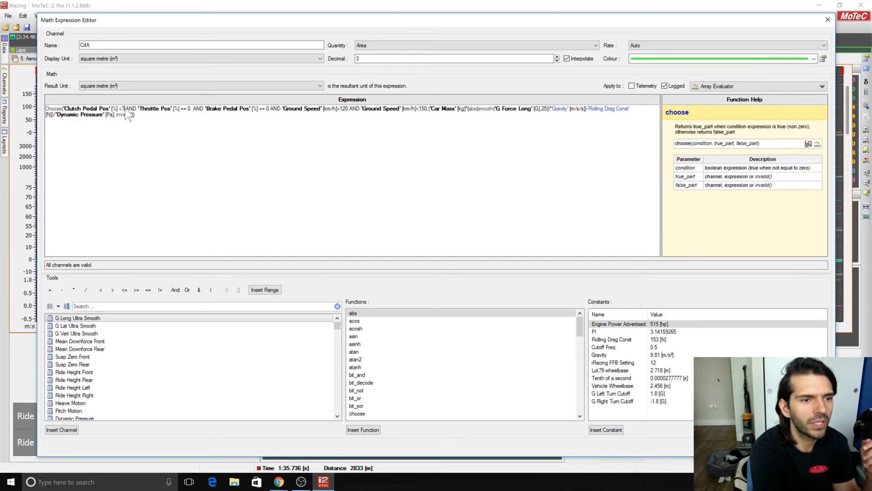
type("5")
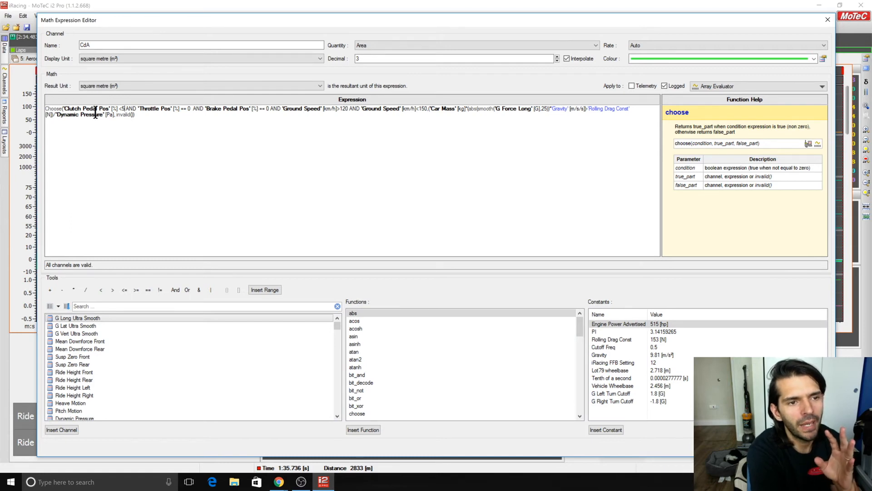
Review the pedal, ground-speed and car-mass terms of the CdA expression and accept the edited channel.
left_click_drag(78, 109, 126, 110)
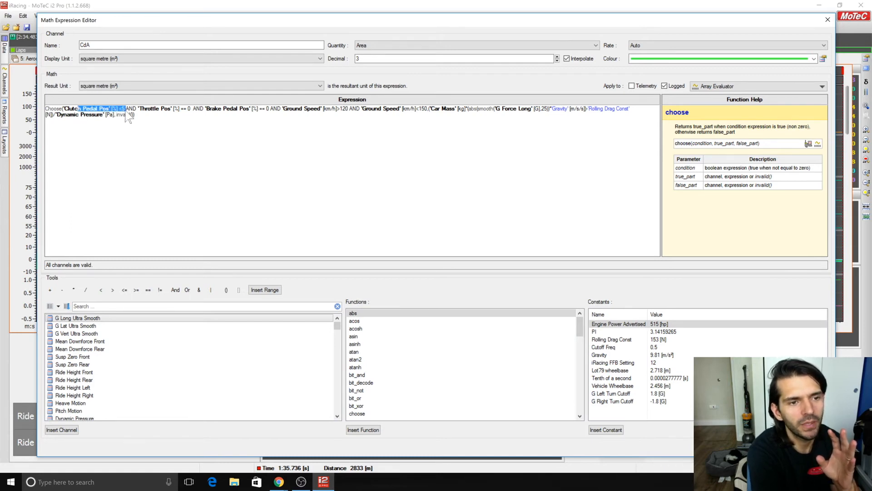
left_click_drag(173, 111, 271, 110)
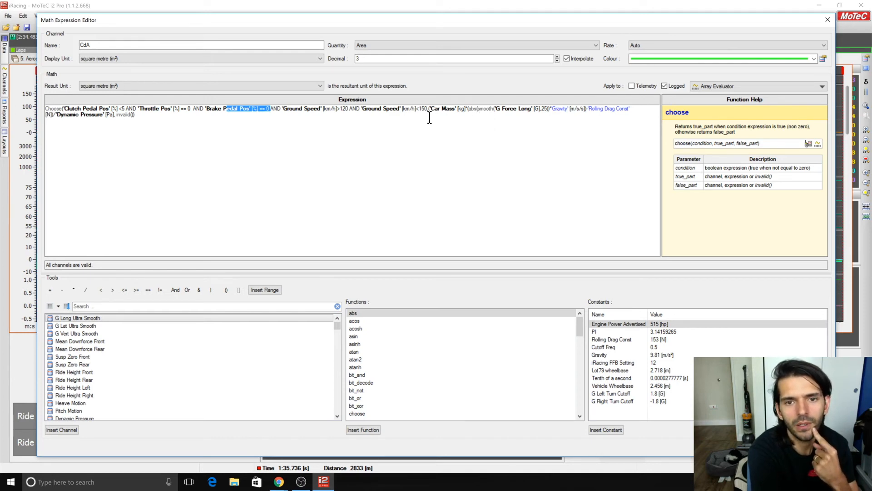
left_click(416, 113)
key("ctrl+a")
left_click(419, 129)
left_click_drag(429, 109, 298, 111)
left_click(446, 122)
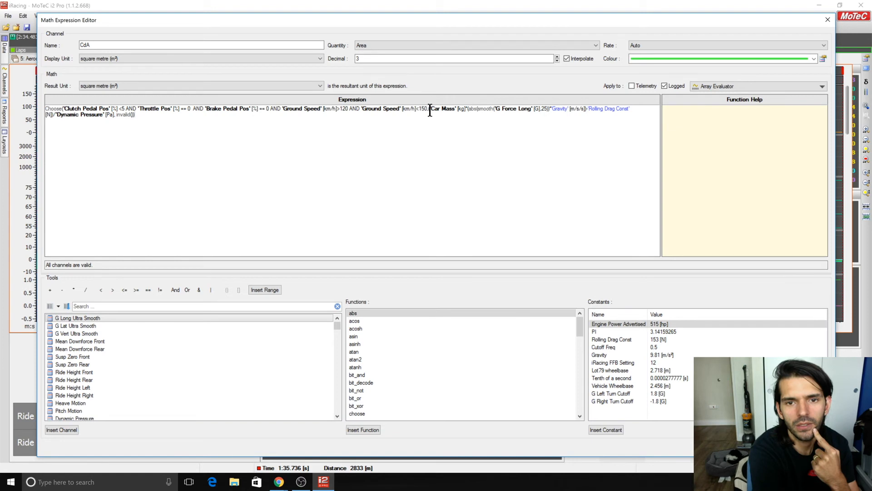
left_click_drag(429, 111, 580, 112)
left_click(602, 121)
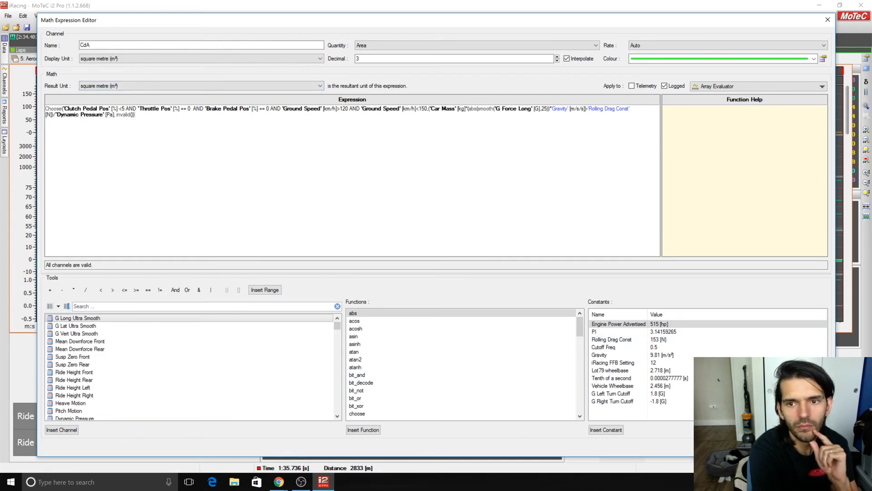
left_click(812, 446)
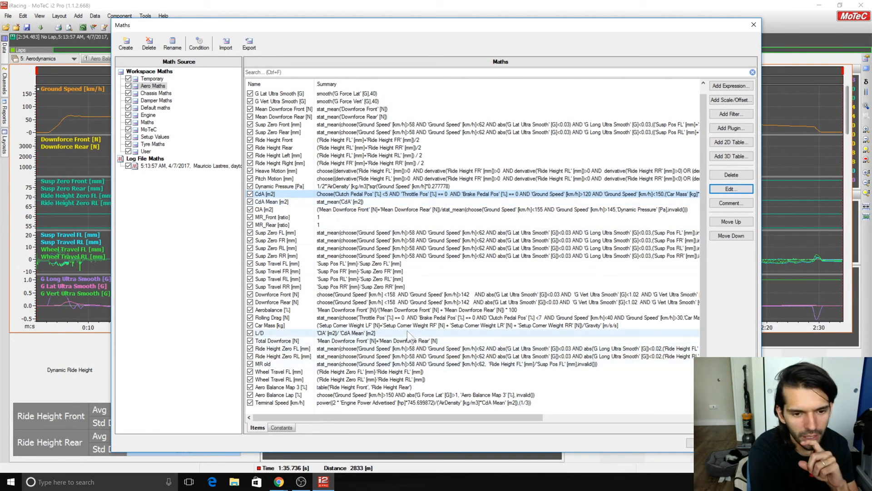
Set the Clutch Pedal Pos limit in the Rolling Drag expression to <5 and apply the maths changes.
double_click(406, 319)
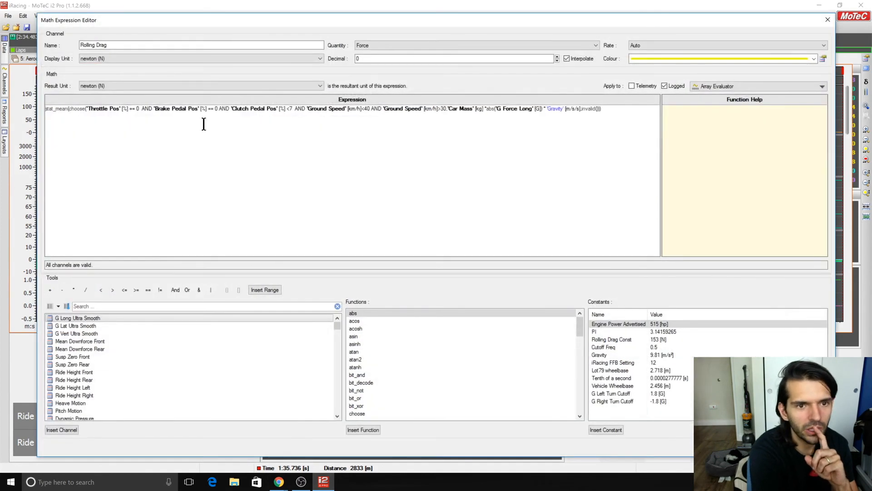
left_click_drag(288, 109, 294, 110)
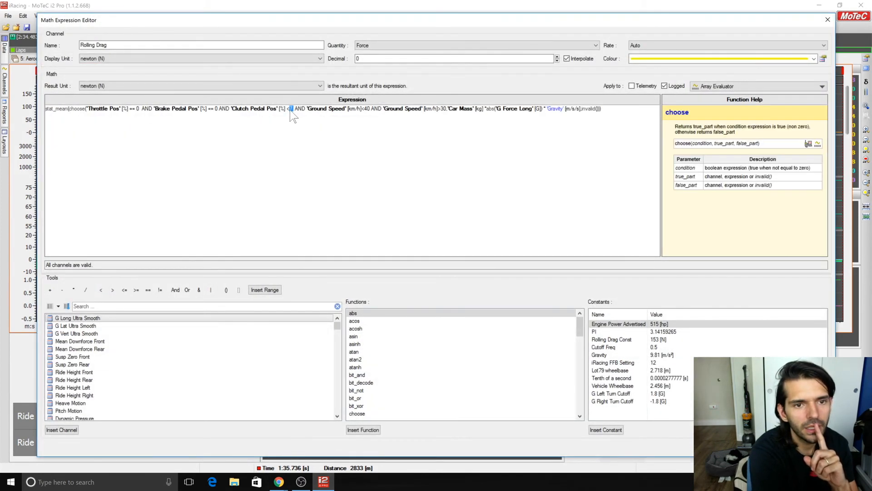
type("5")
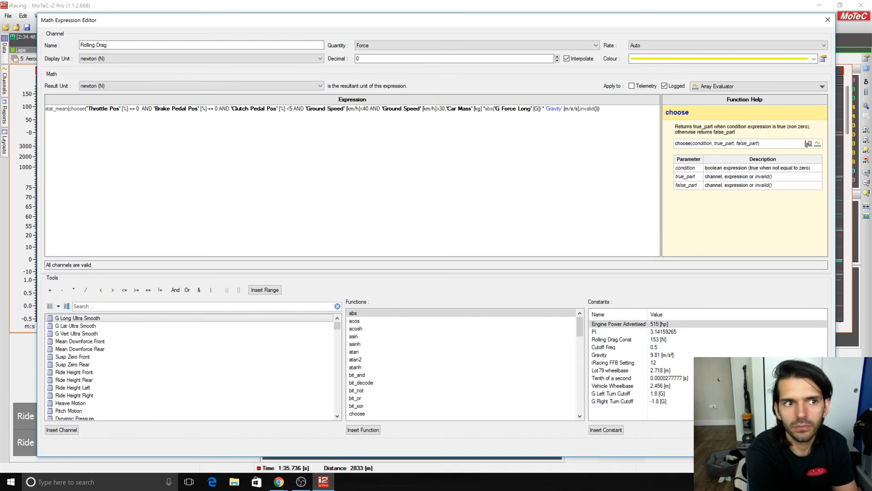
left_click(810, 447)
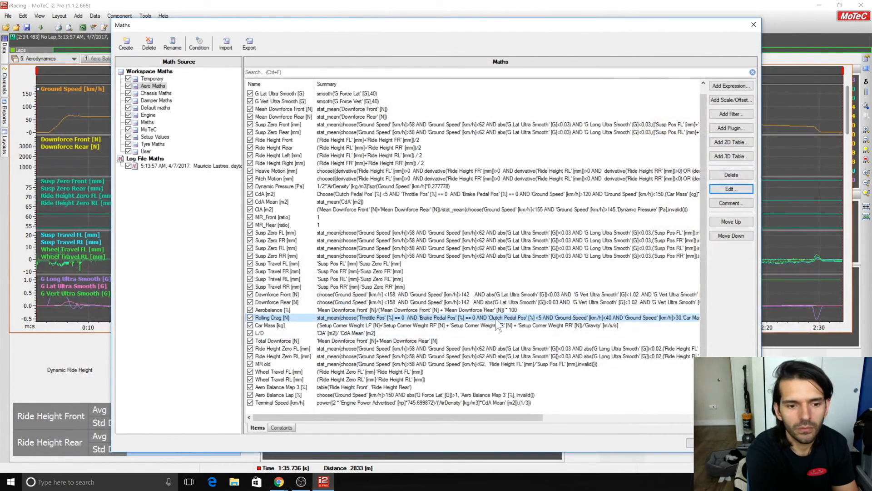
key("Down")
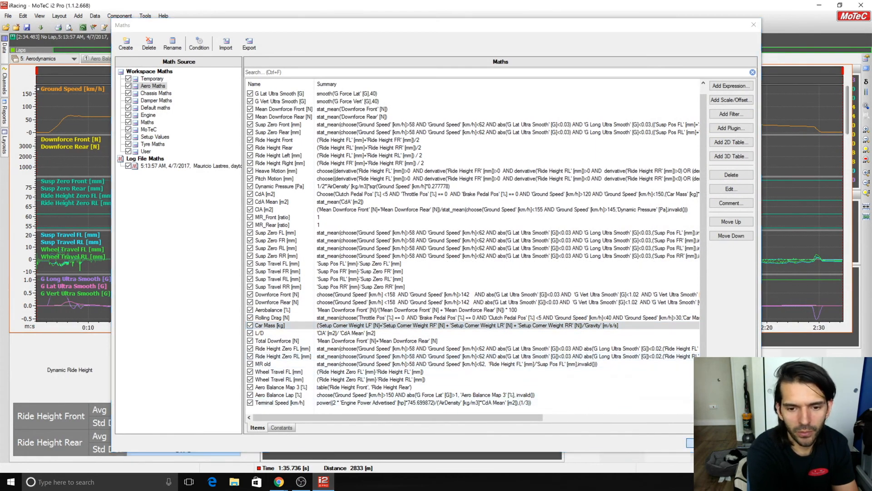
left_click(691, 444)
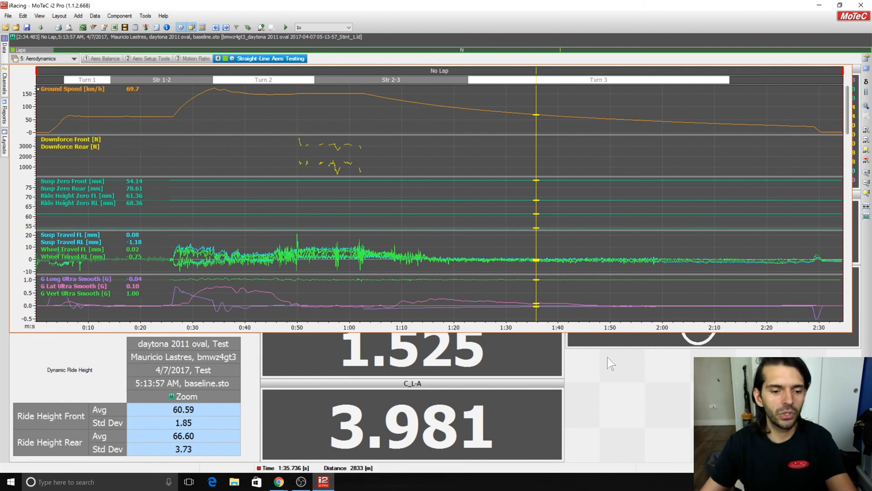
View the Aero Maps BMW z4 GT3 spreadsheet in Chrome and return to MoTeC i2.
mouse_move(280, 487)
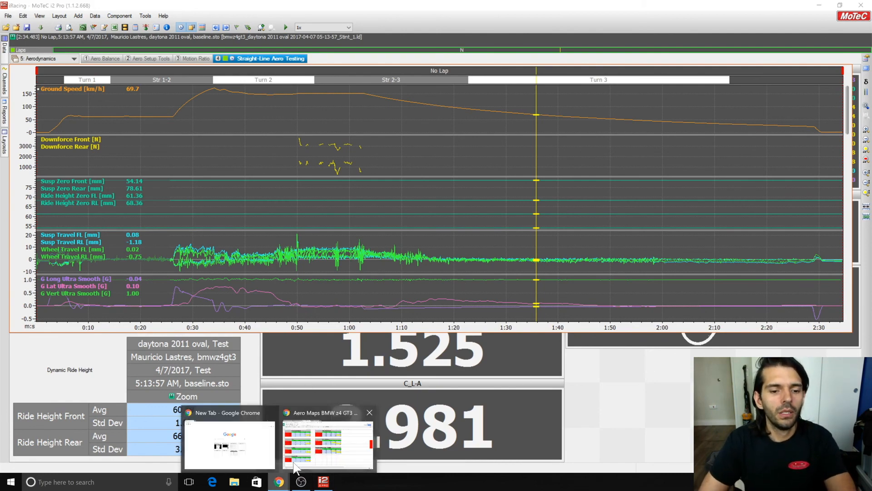
left_click(307, 439)
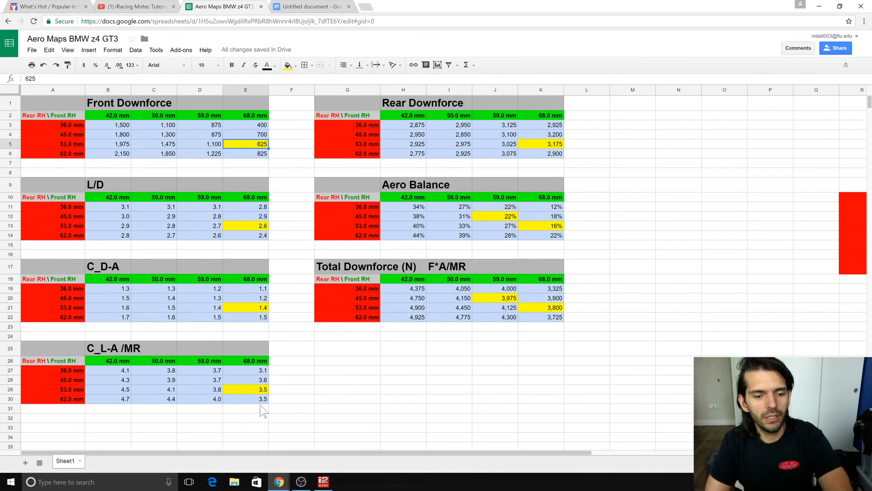
left_click(285, 480)
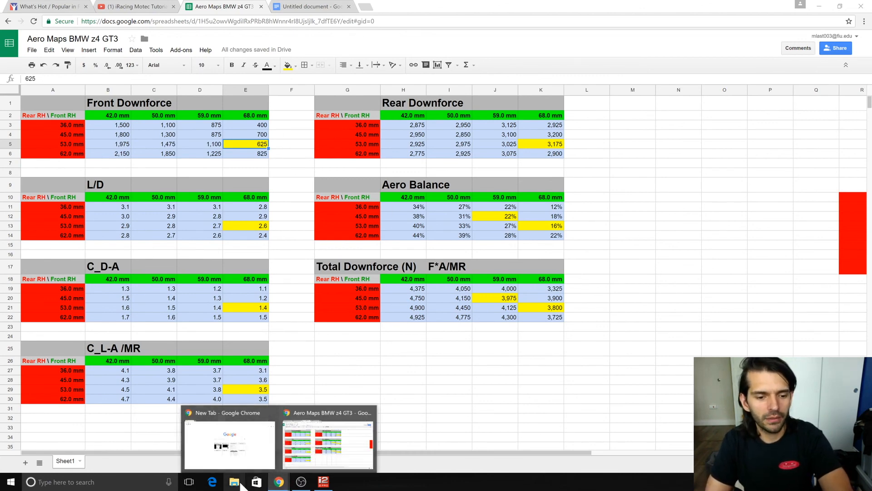
left_click(324, 482)
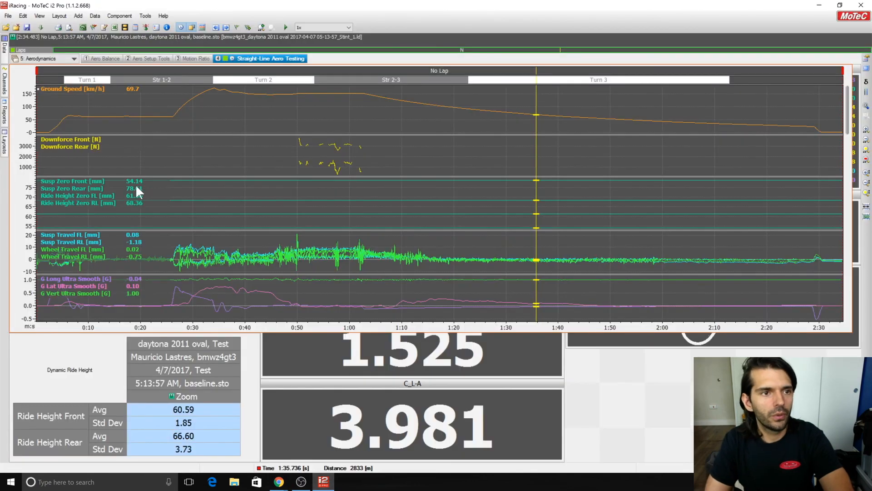
Open the Aero Maths channels, view the blank properties for a new 3D table, and dismiss them without creating one.
left_click(136, 28)
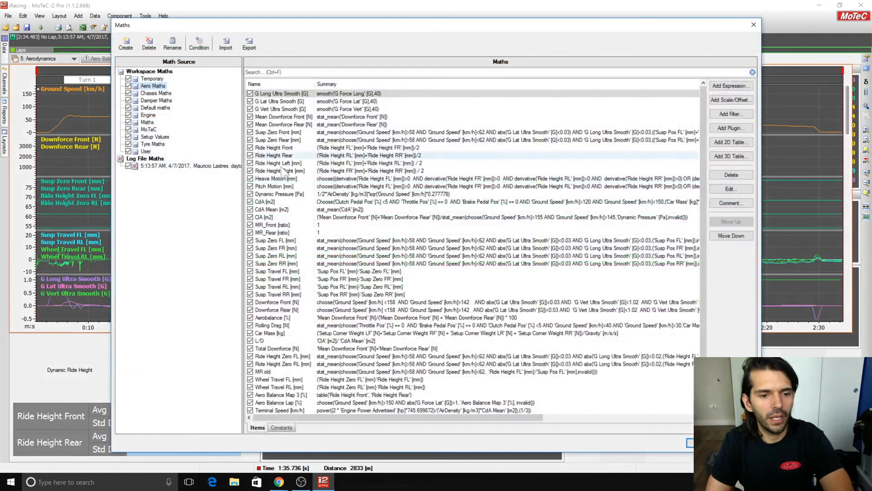
scroll(373, 240, "down", 1)
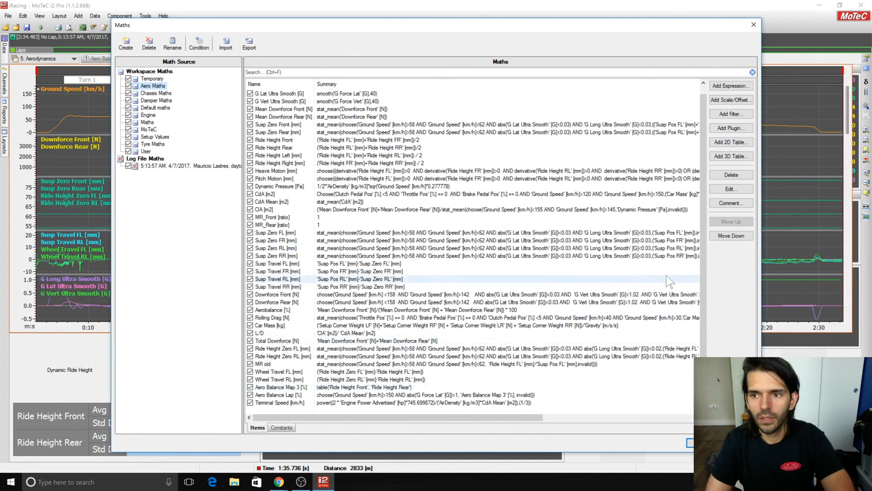
left_click(741, 144)
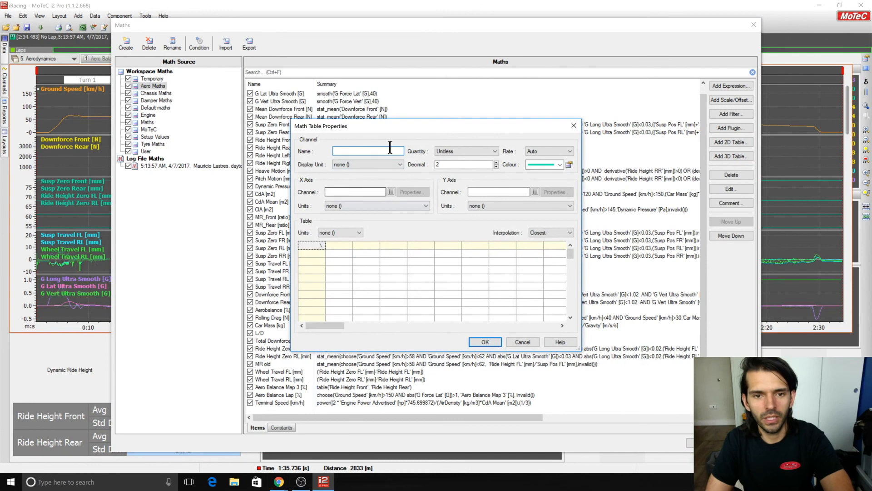
left_click(523, 342)
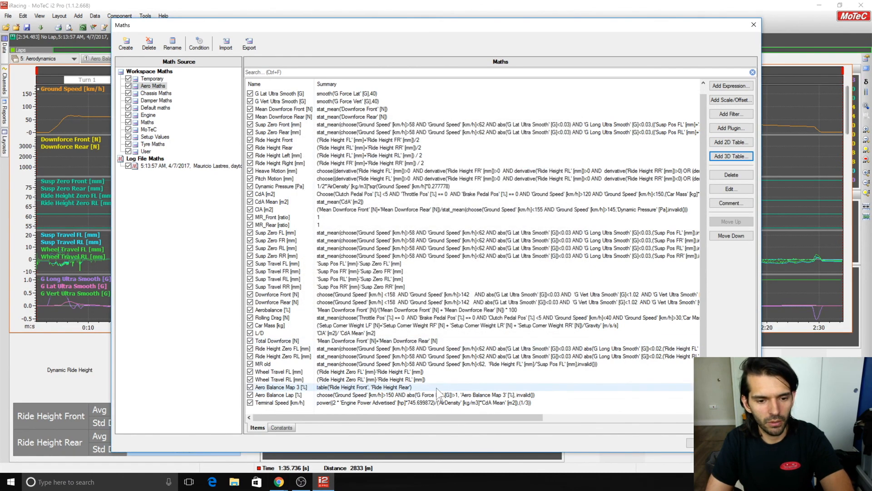
Examine the Aero Balance Map 3 table with its front and rear ride height axes, and close the maths editor.
double_click(379, 387)
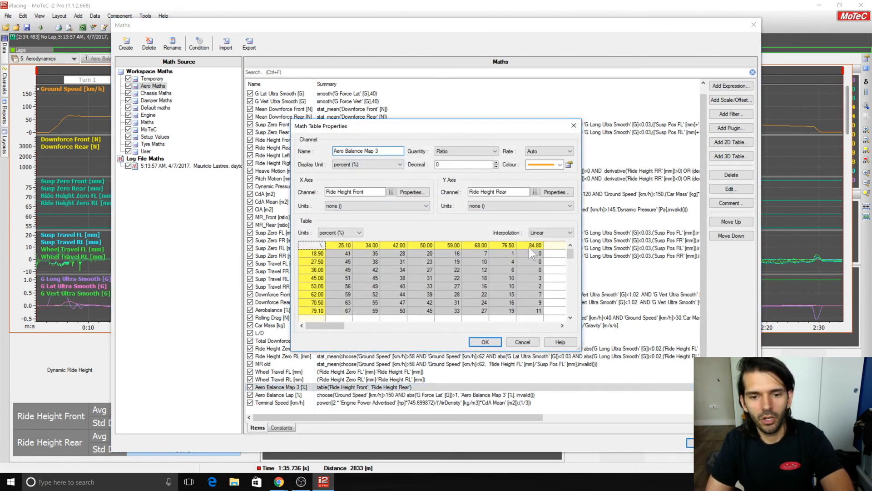
left_click(485, 342)
left_click(703, 443)
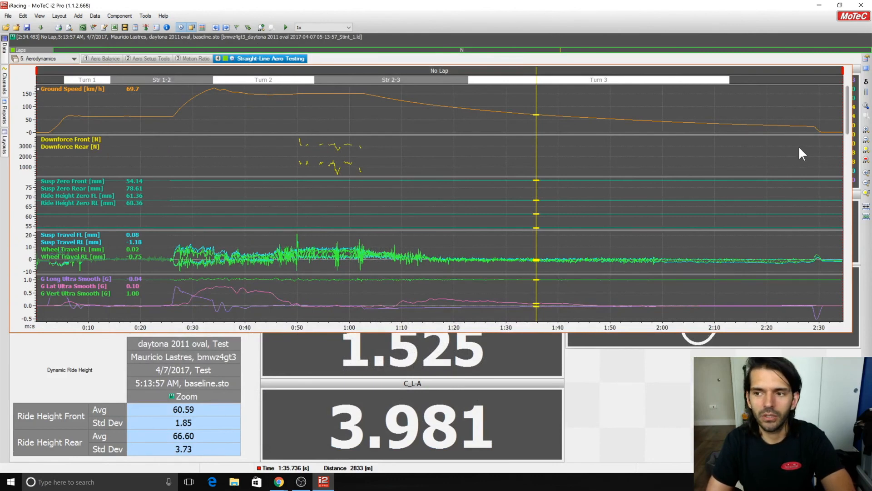
Narrow the time graph to the width of the Dynamic Ride Height table, uncovering the downforce, drag and car setup displays.
left_click_drag(851, 145, 259, 142)
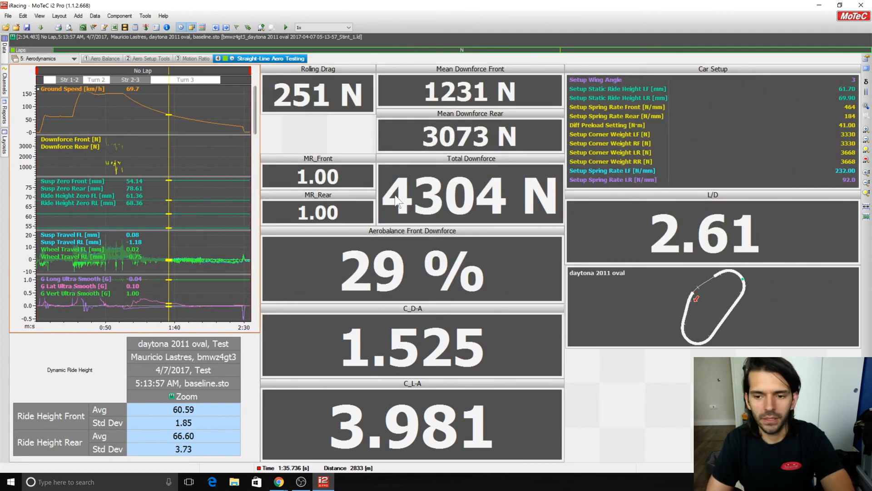
left_click(642, 375)
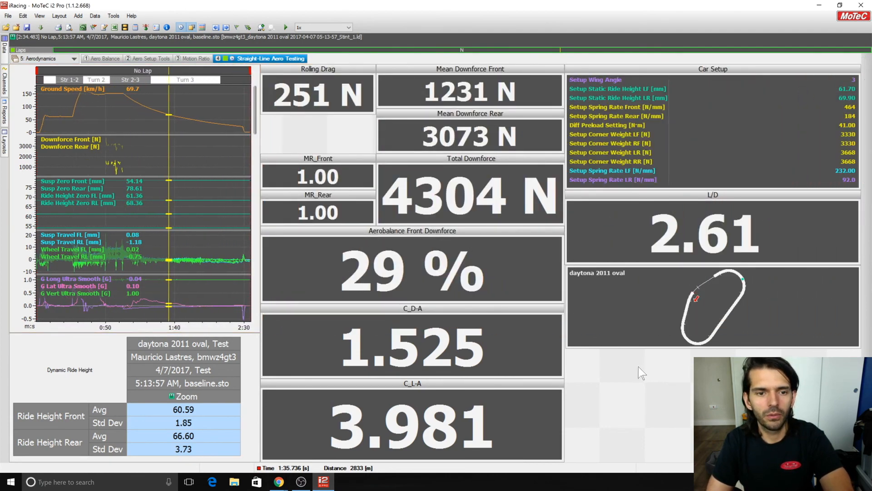